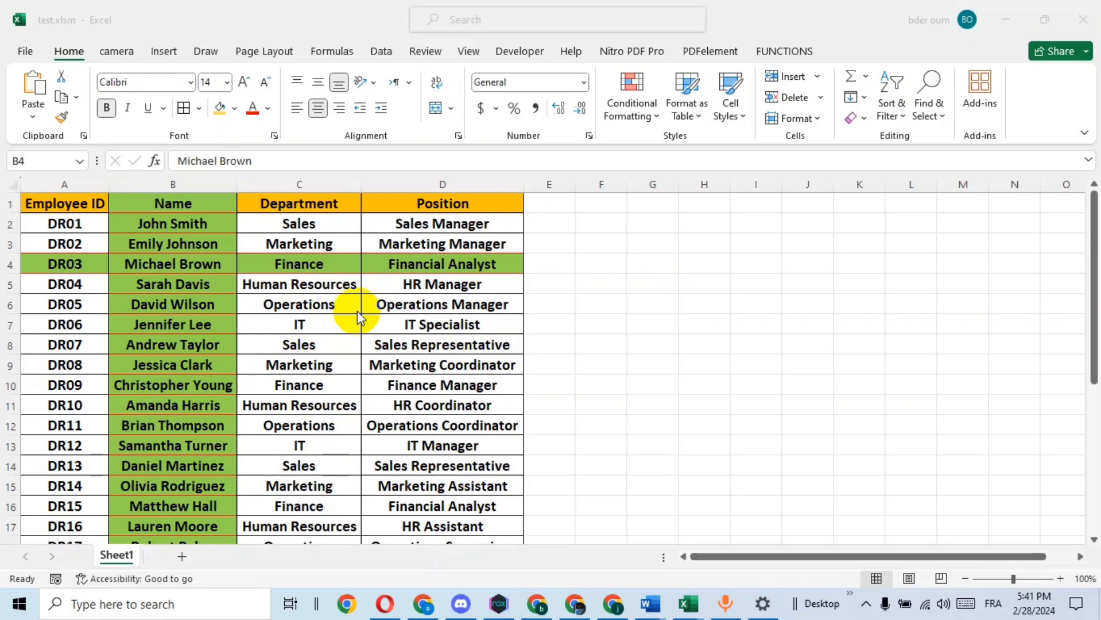
Select several different cells in the example workbook to examine how the active row and column are highlighted
click(339, 332)
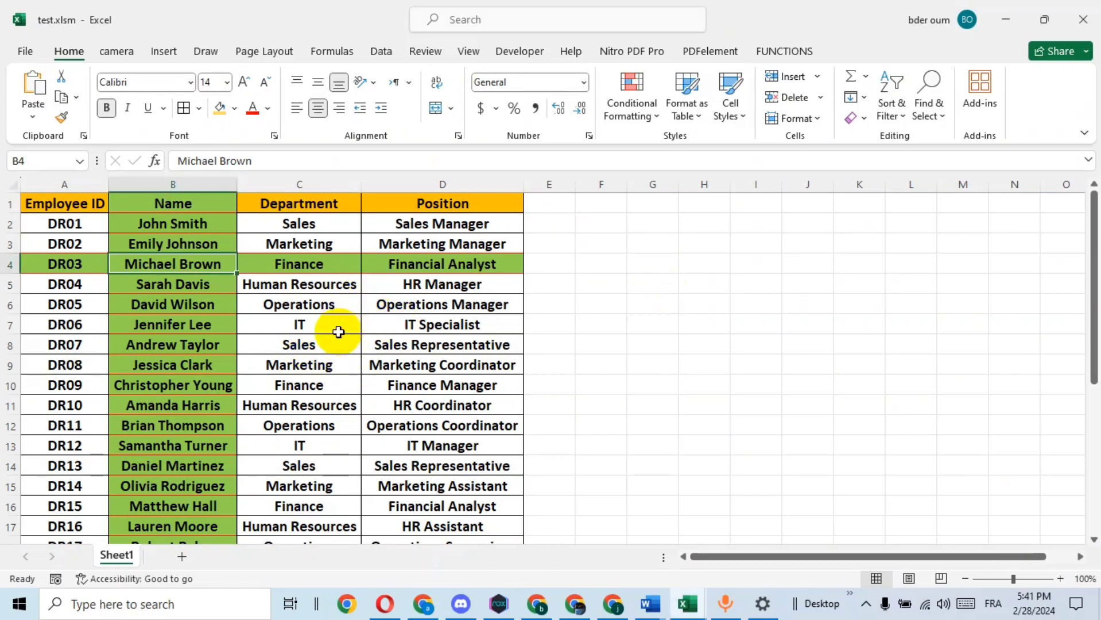
click(303, 329)
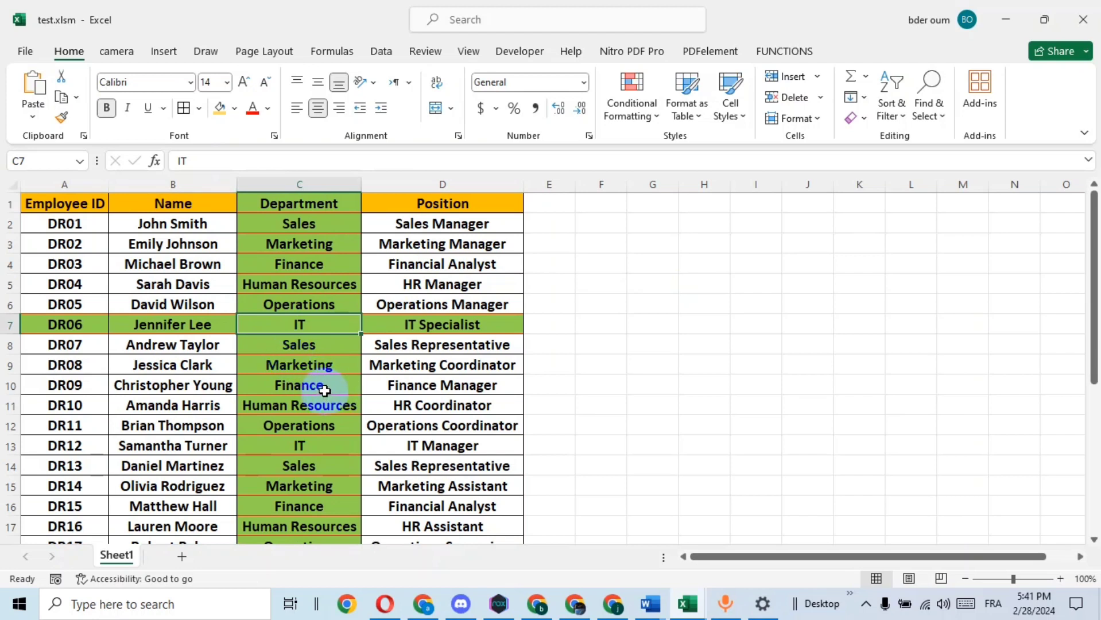
click(178, 387)
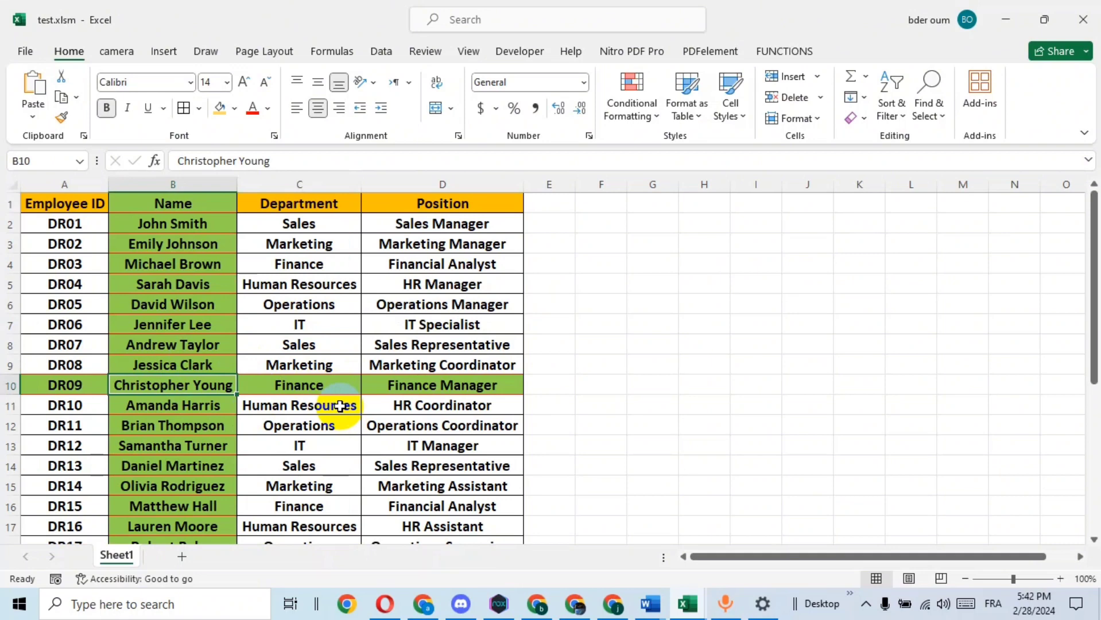
click(334, 323)
click(193, 281)
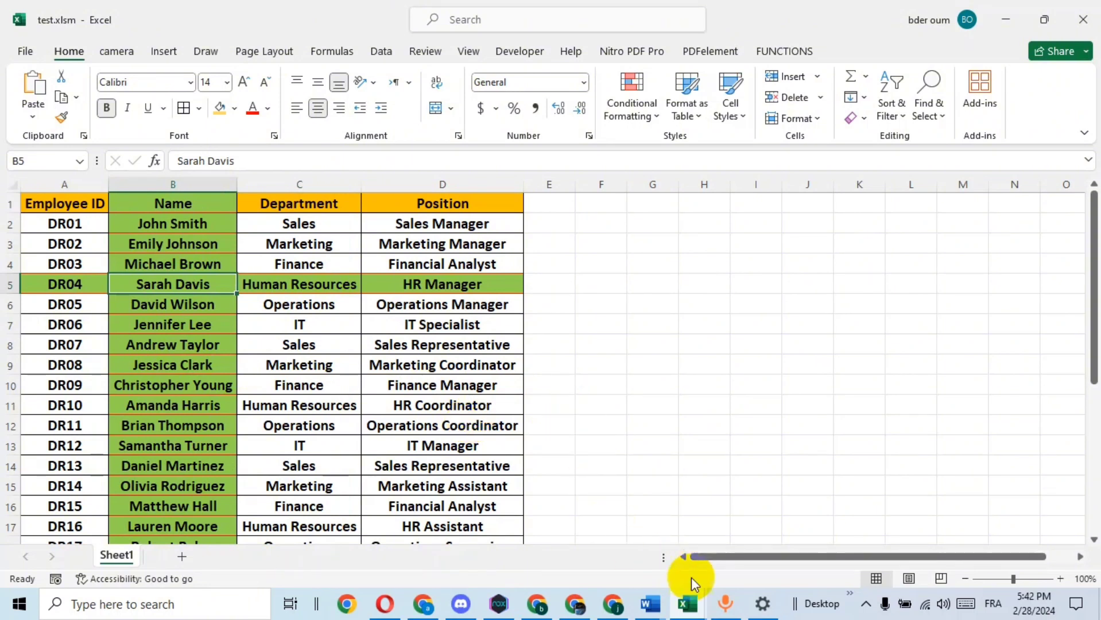
Switch to the Book2 workbook and select the whole employee table
mouse_move(688, 600)
click(775, 557)
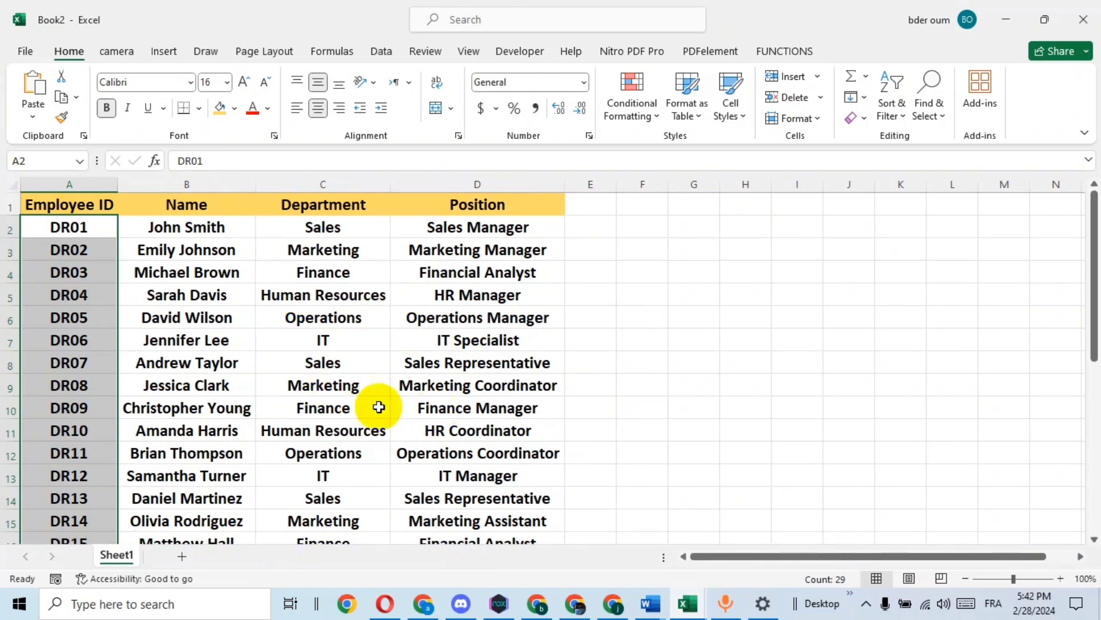
click(278, 324)
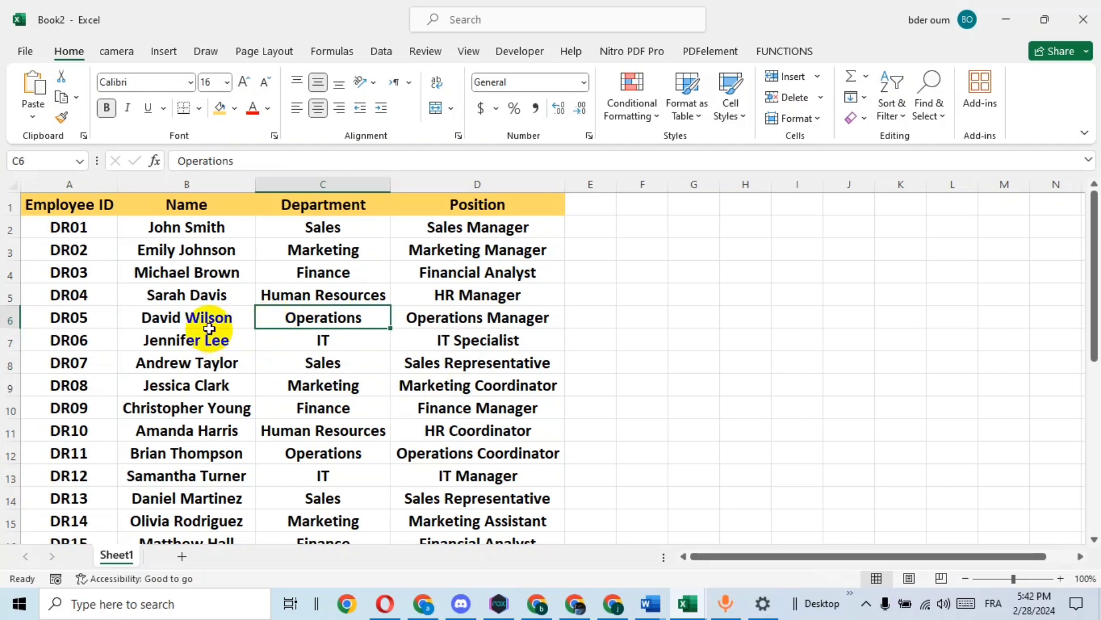
key(ctrl+a)
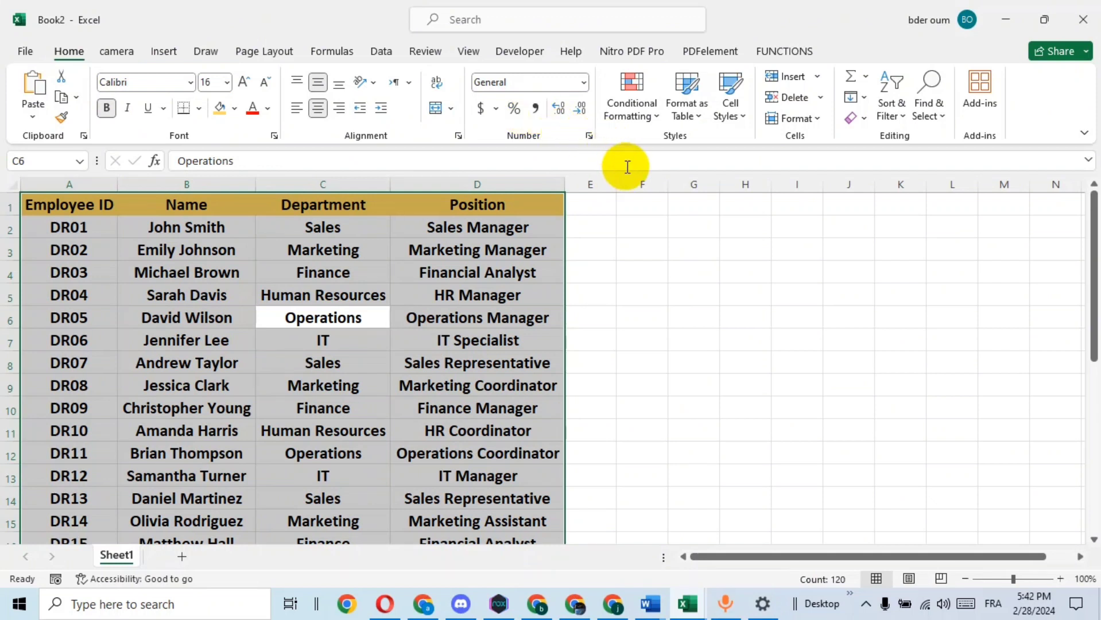
Create a new conditional formatting rule using the formula =or(column()=cell("col"),row()=cell("row"))
click(656, 121)
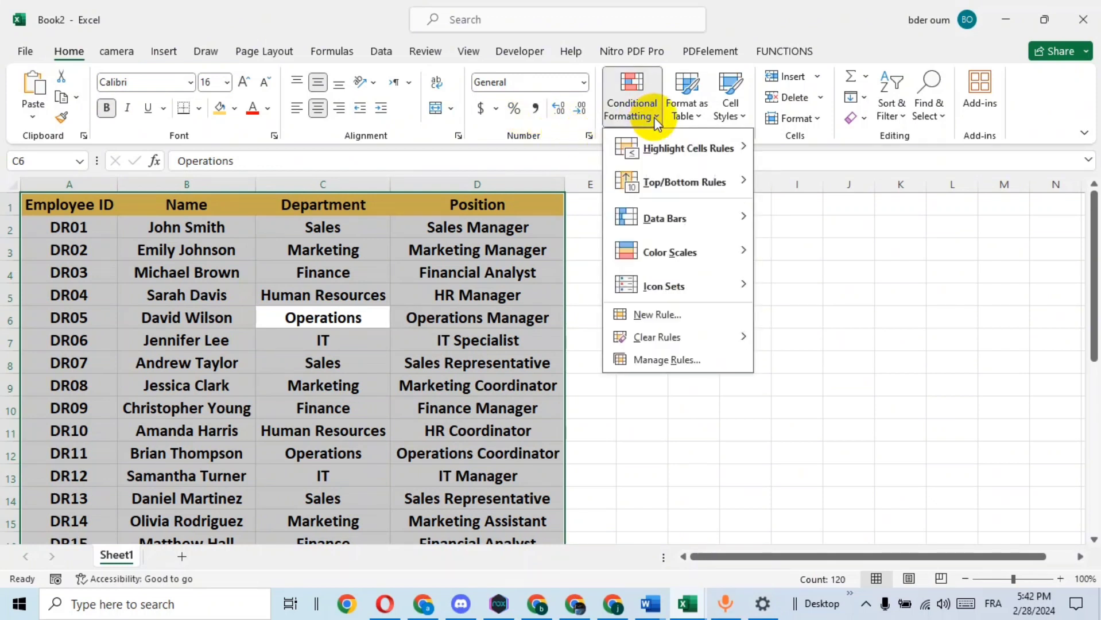
click(666, 315)
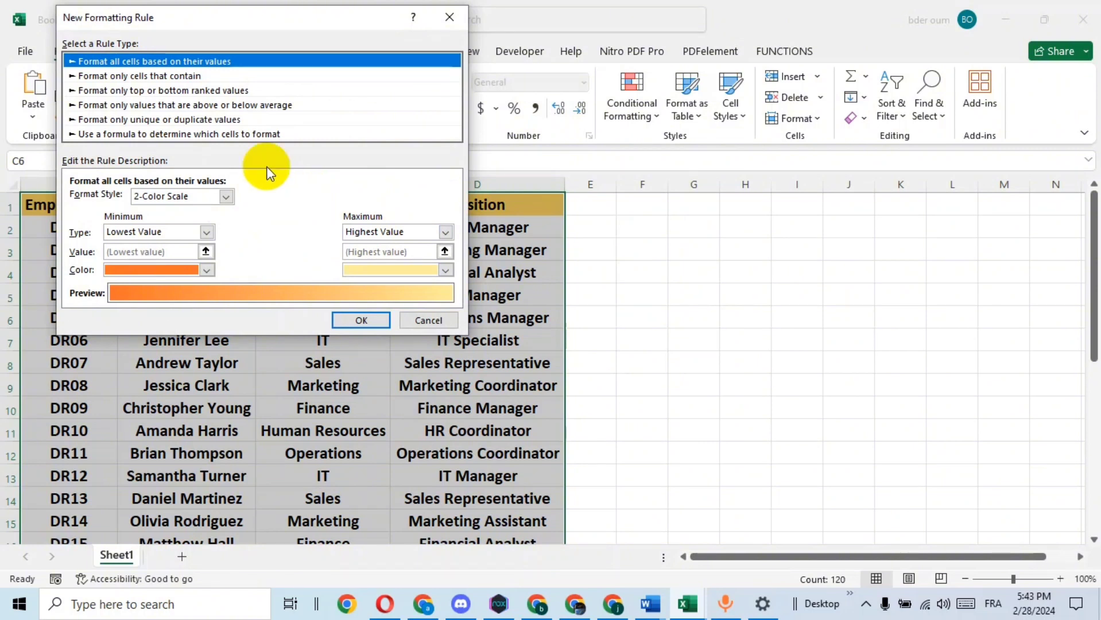
click(245, 133)
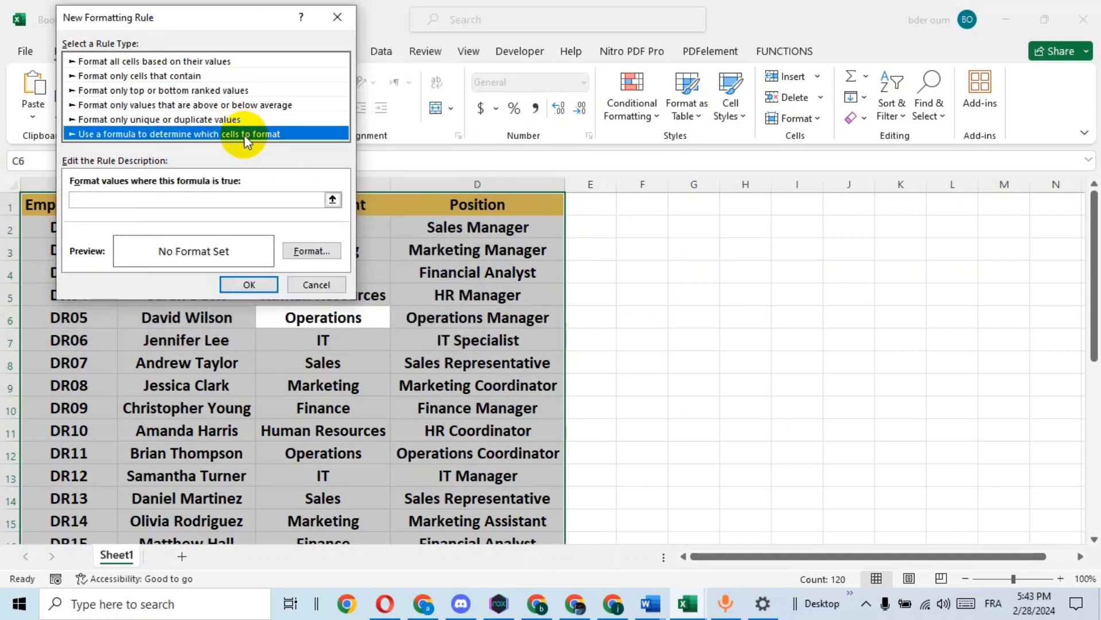
click(222, 200)
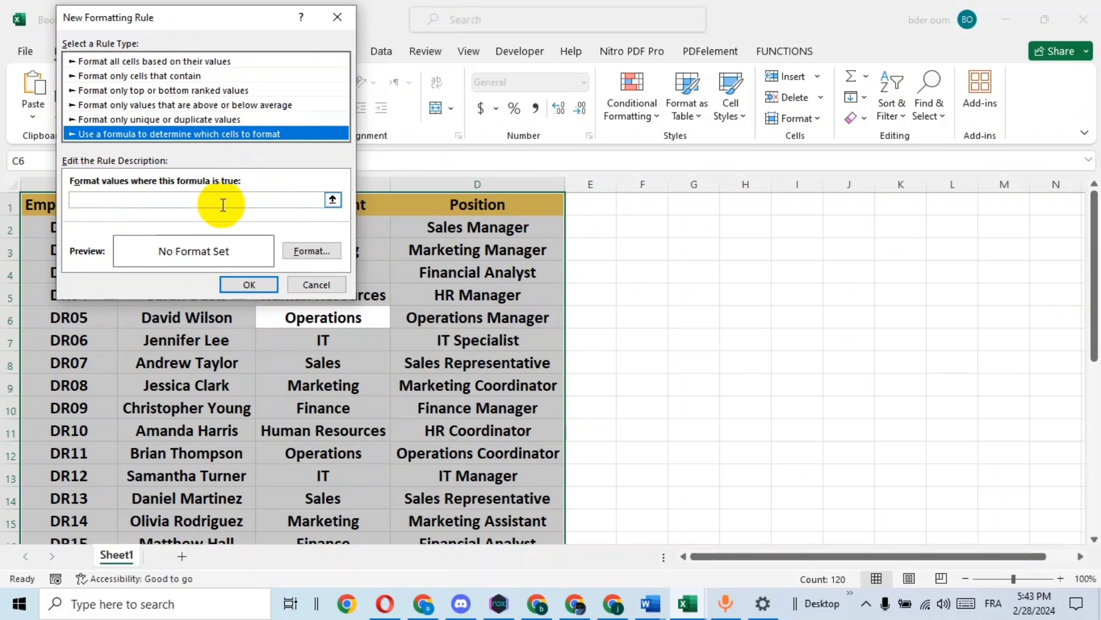
click(215, 200)
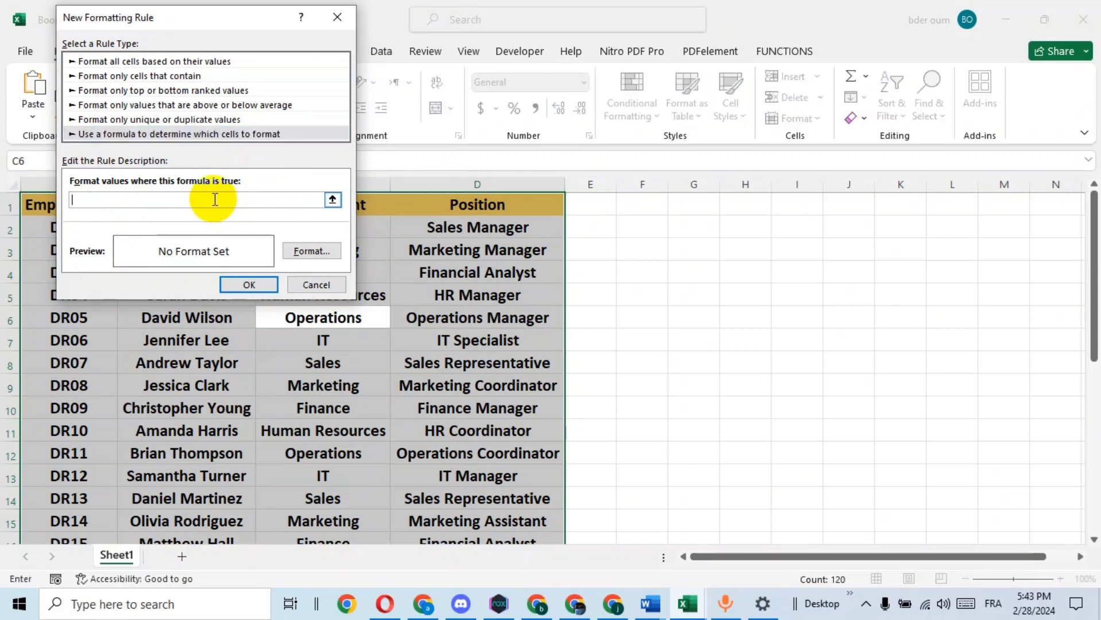
text(=or(co)
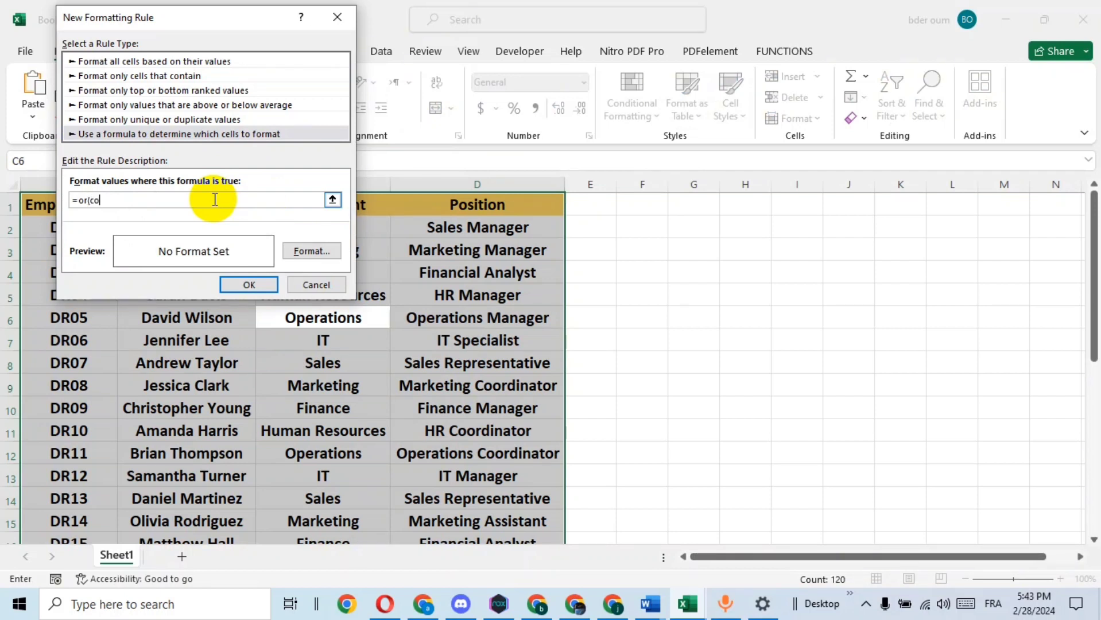
text(lumn()=cell()
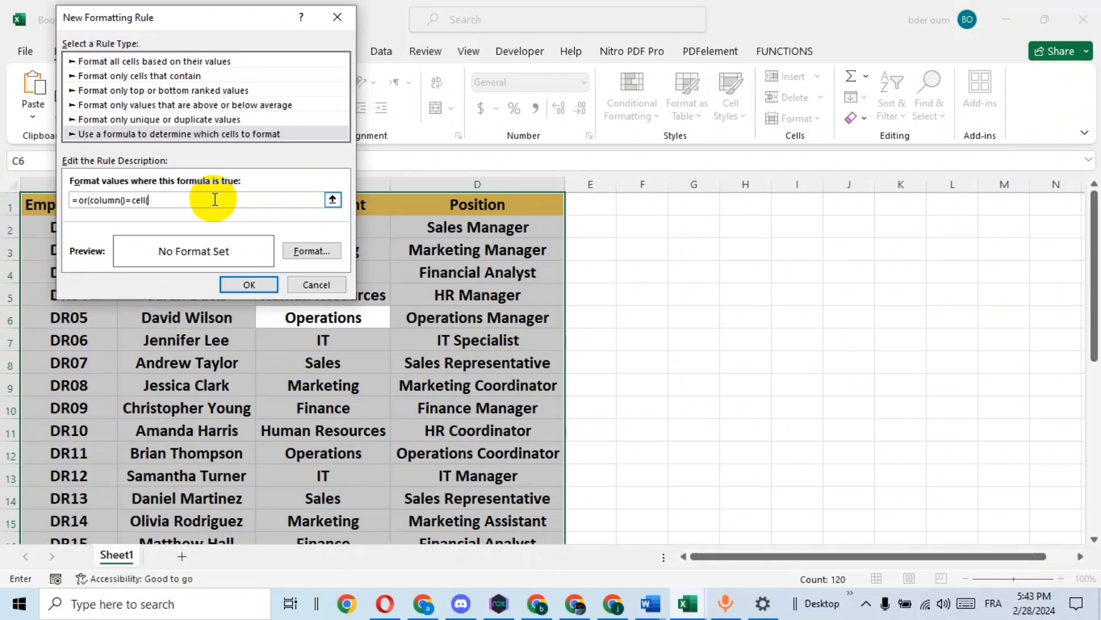
text(")
text(co)
text(l")
text())
text(,)
text(ro)
text(w)
text(()
text())
text(=cell)
text(l)
text(()
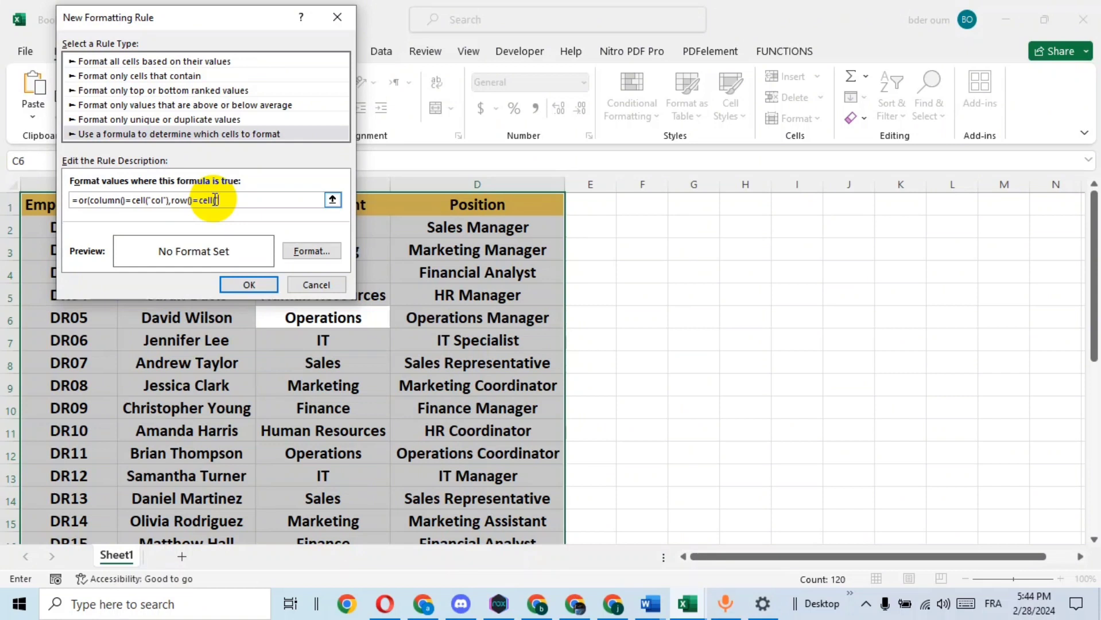
text("row")))
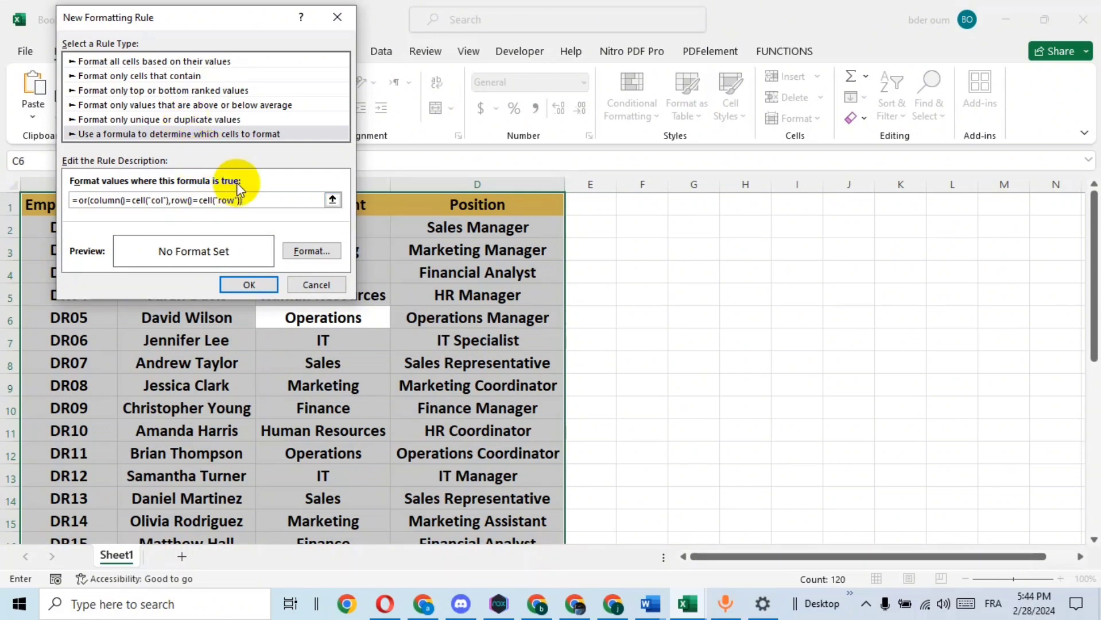
Set the rule's format fill to light green and dismiss the pop-up notification
click(314, 250)
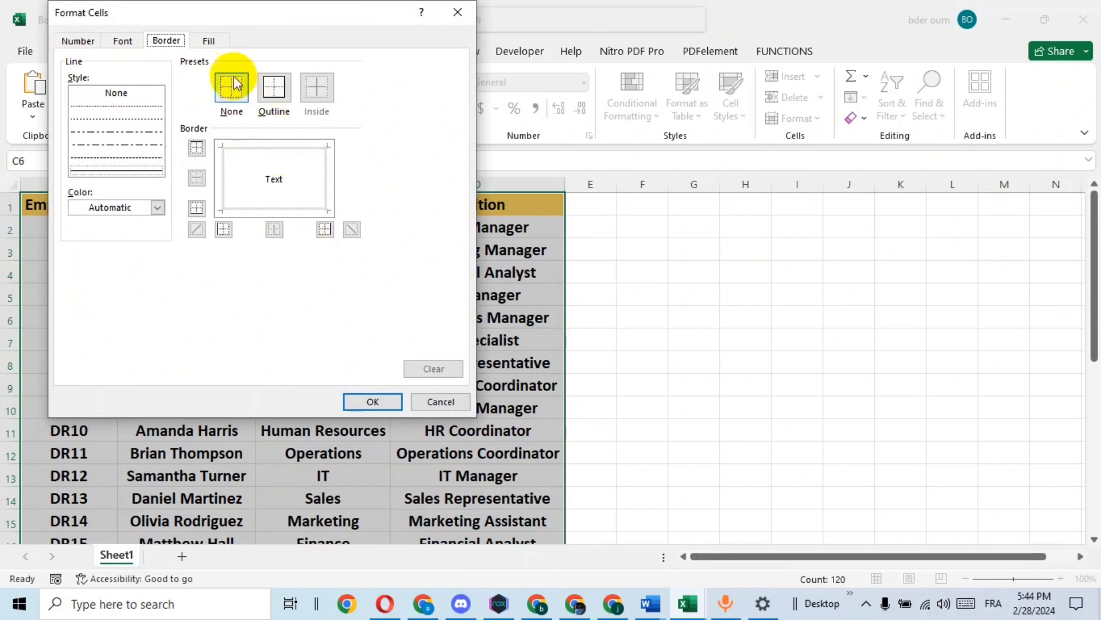
click(212, 42)
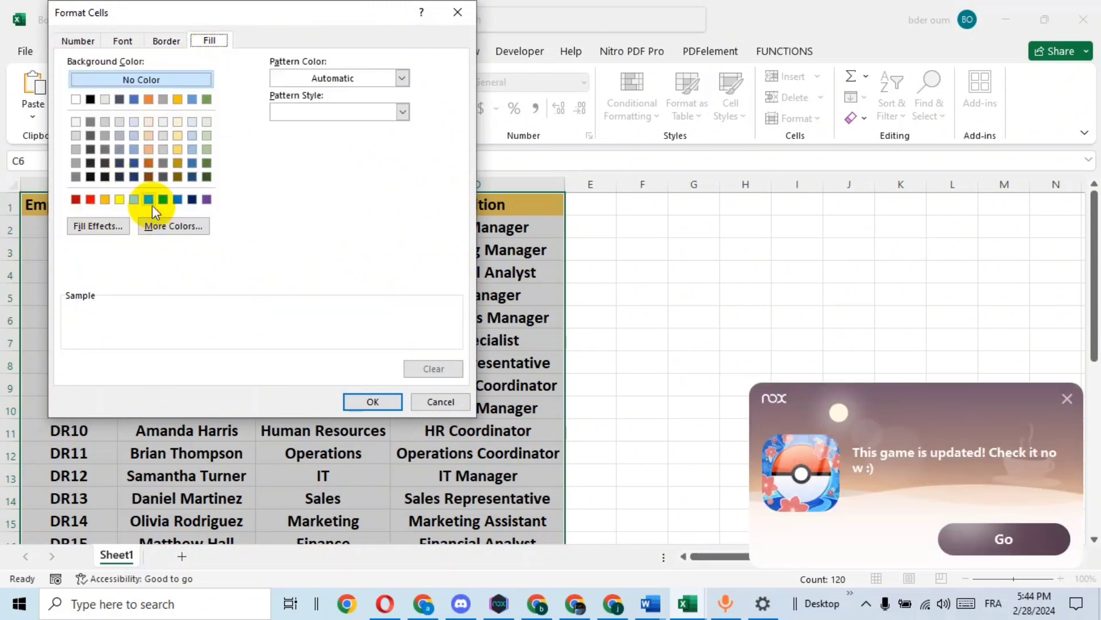
click(135, 200)
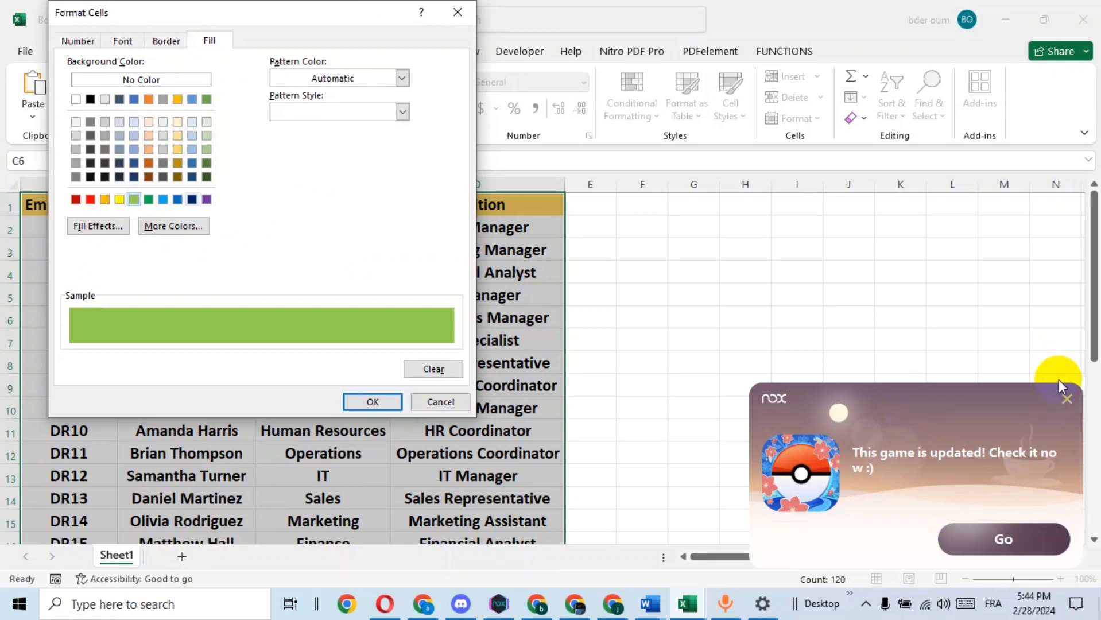
click(1067, 398)
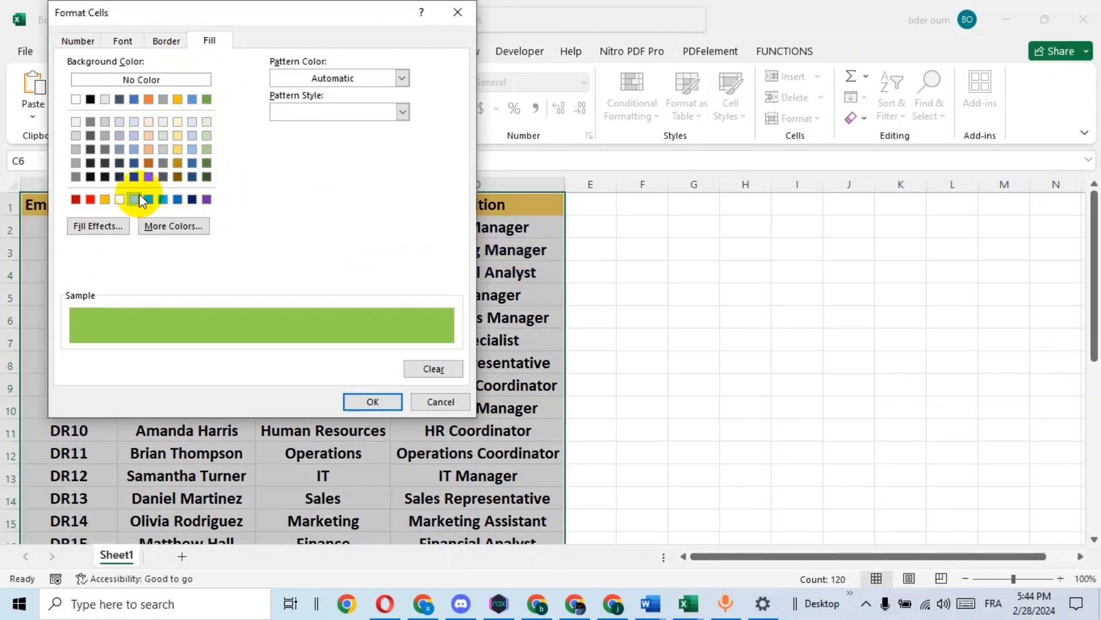
Add red top and bottom borders to the rule's format and confirm the new rule
click(165, 40)
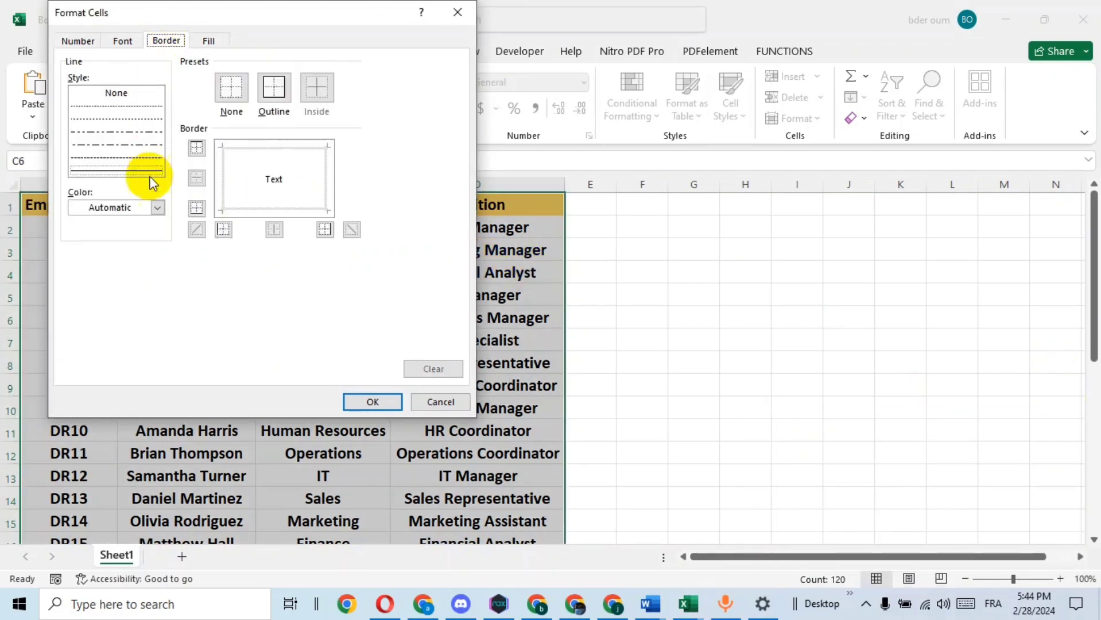
click(157, 206)
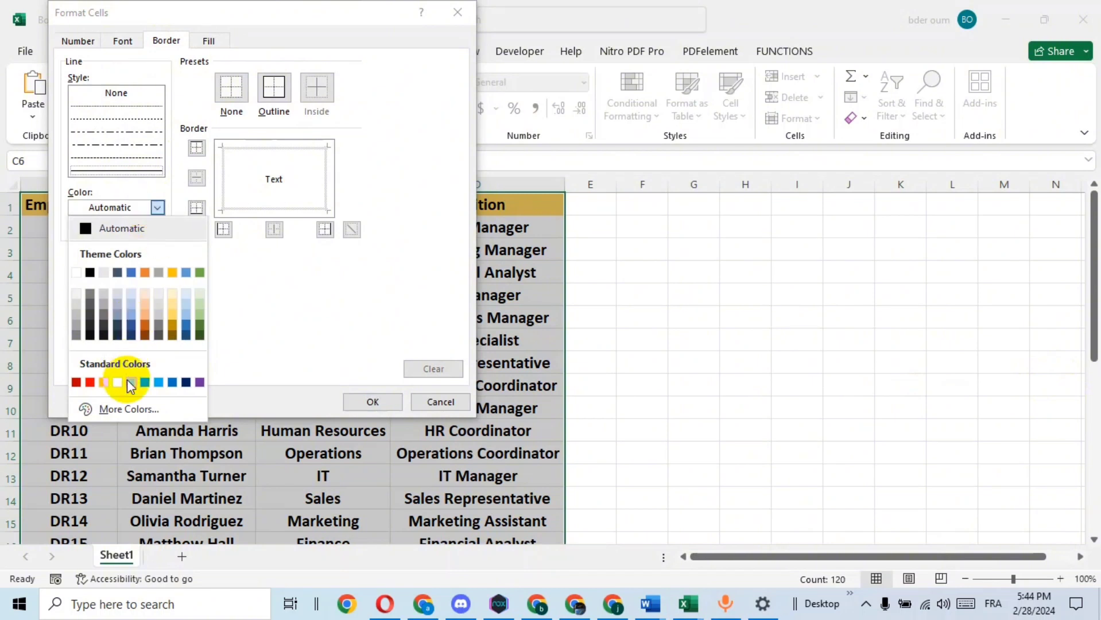
click(93, 382)
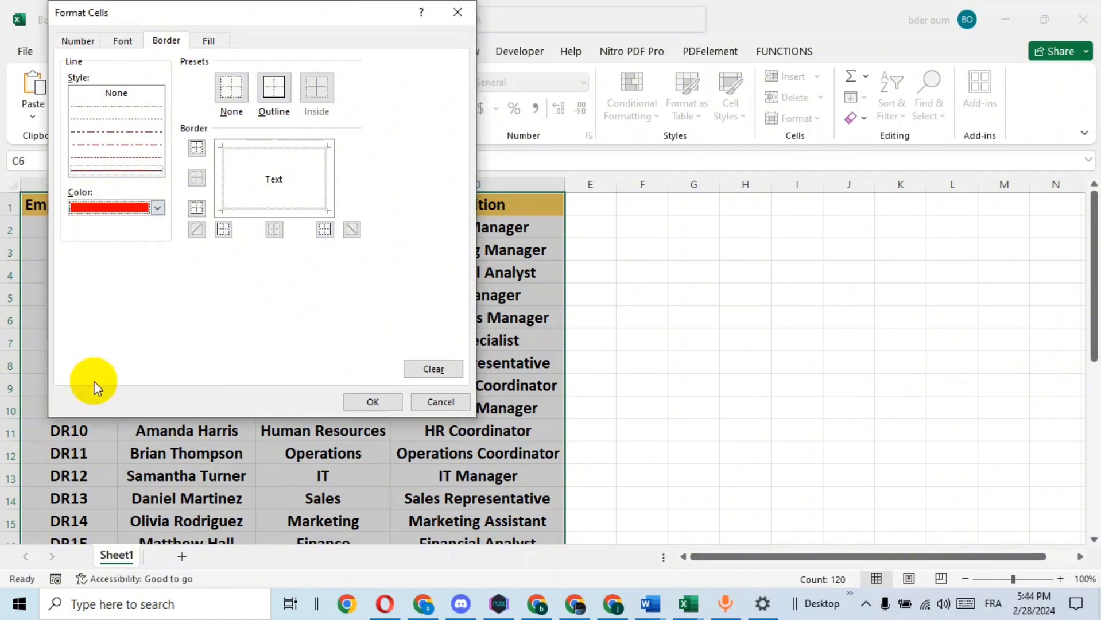
click(276, 147)
click(283, 208)
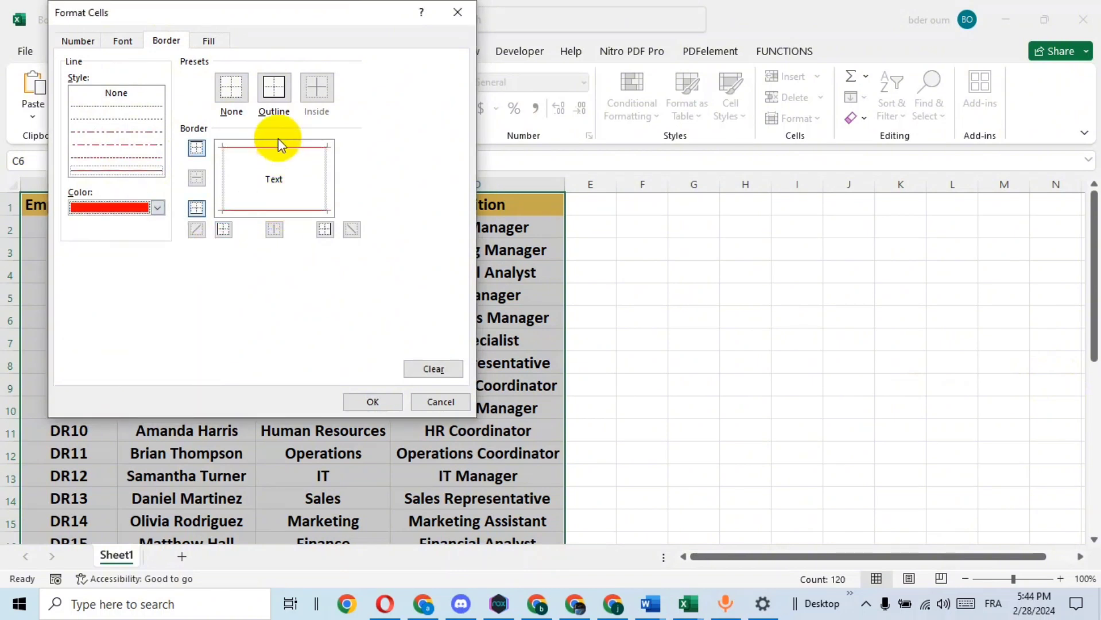
click(381, 401)
click(258, 283)
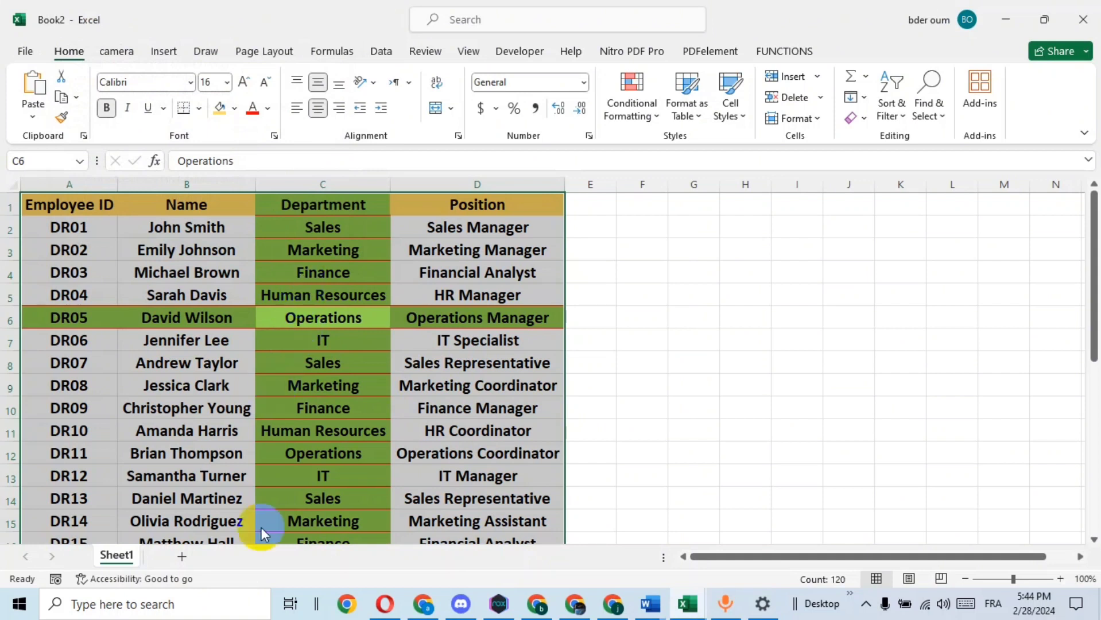
Add a Worksheet SelectionChange event to Sheet1's code containing application.Calculate
right_click(119, 560)
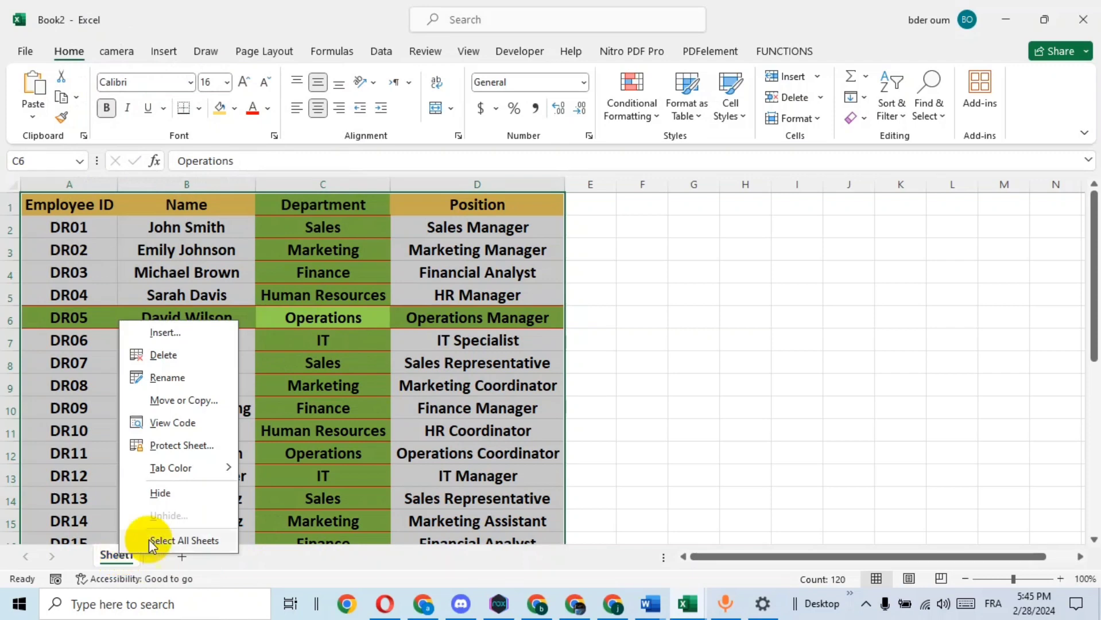
click(185, 425)
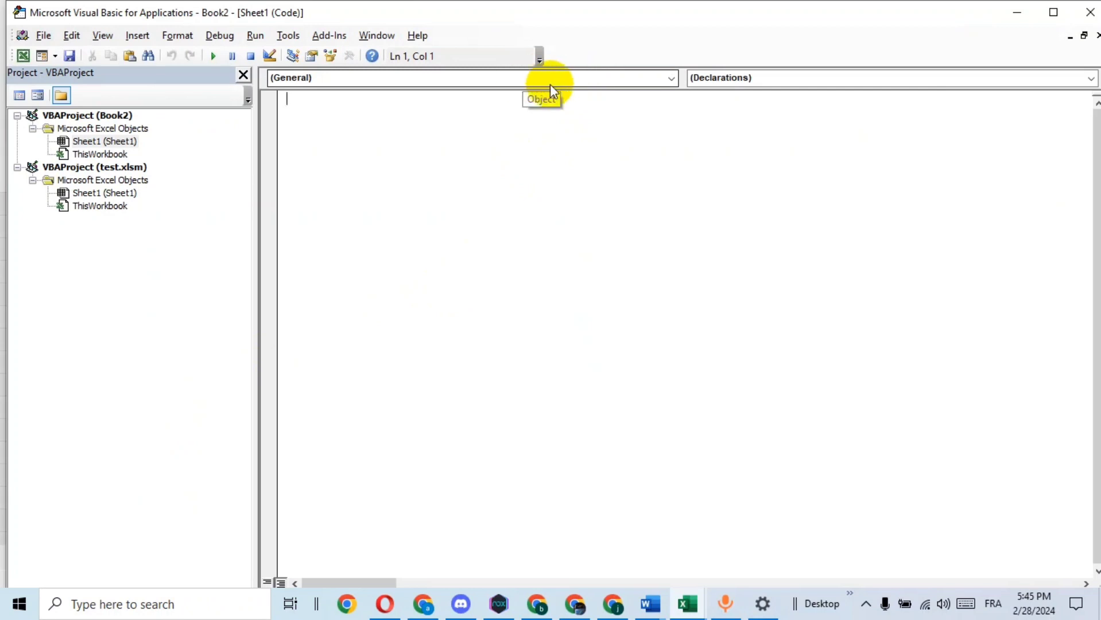
click(531, 78)
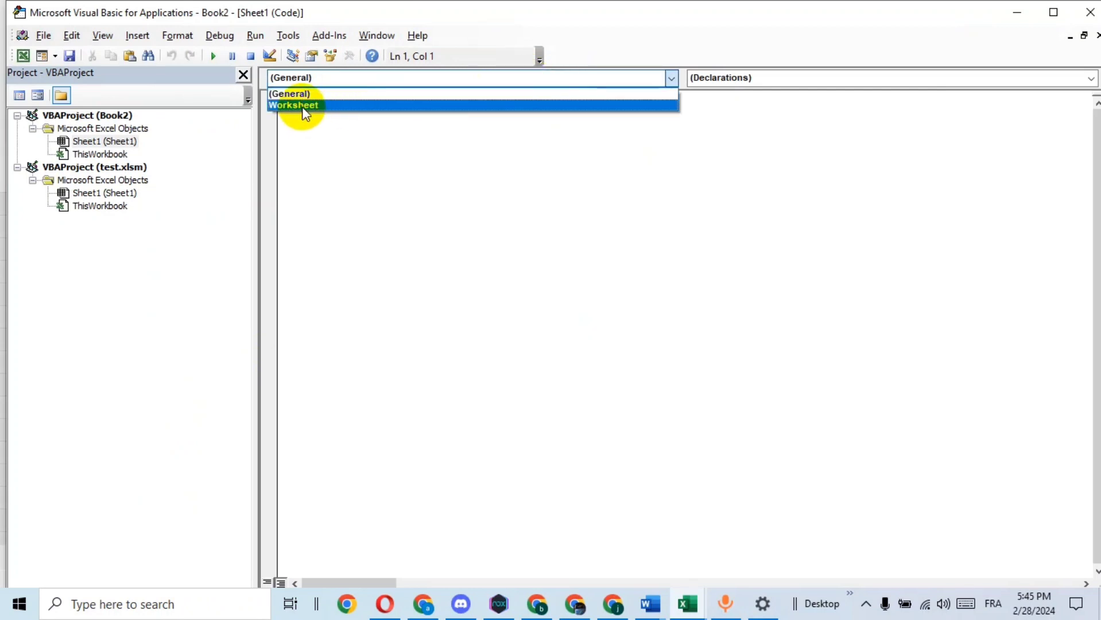
click(305, 107)
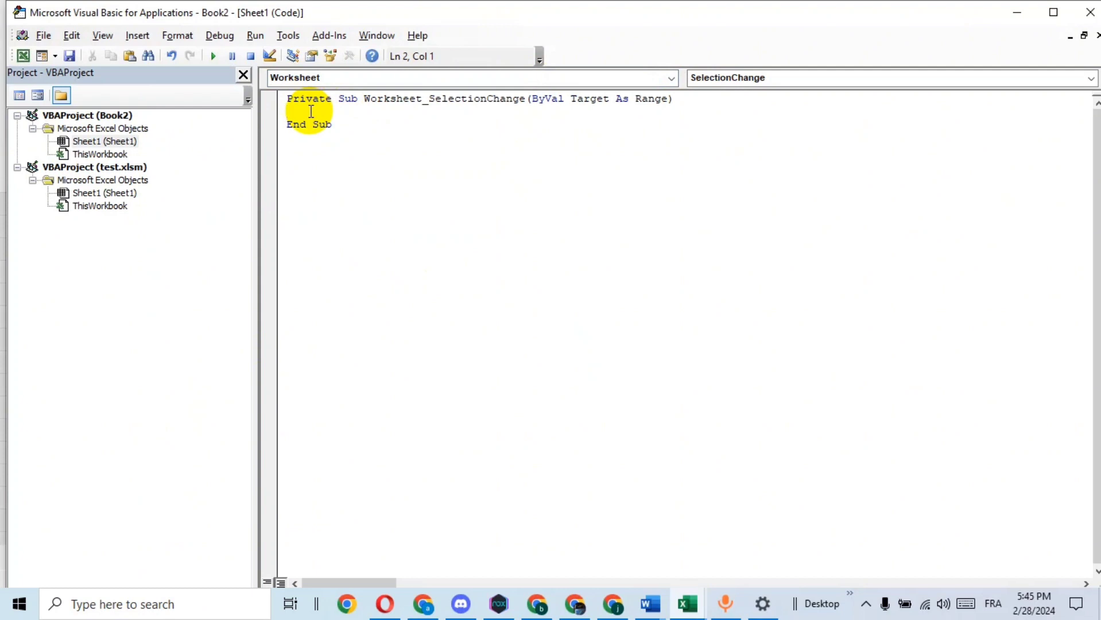
text(app)
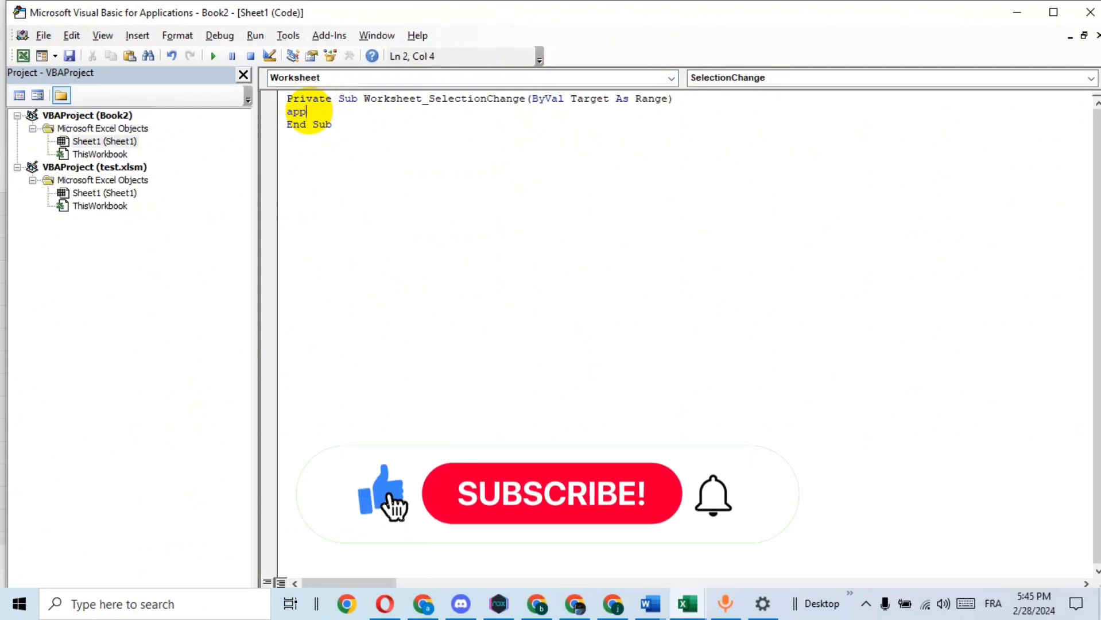
text(lica)
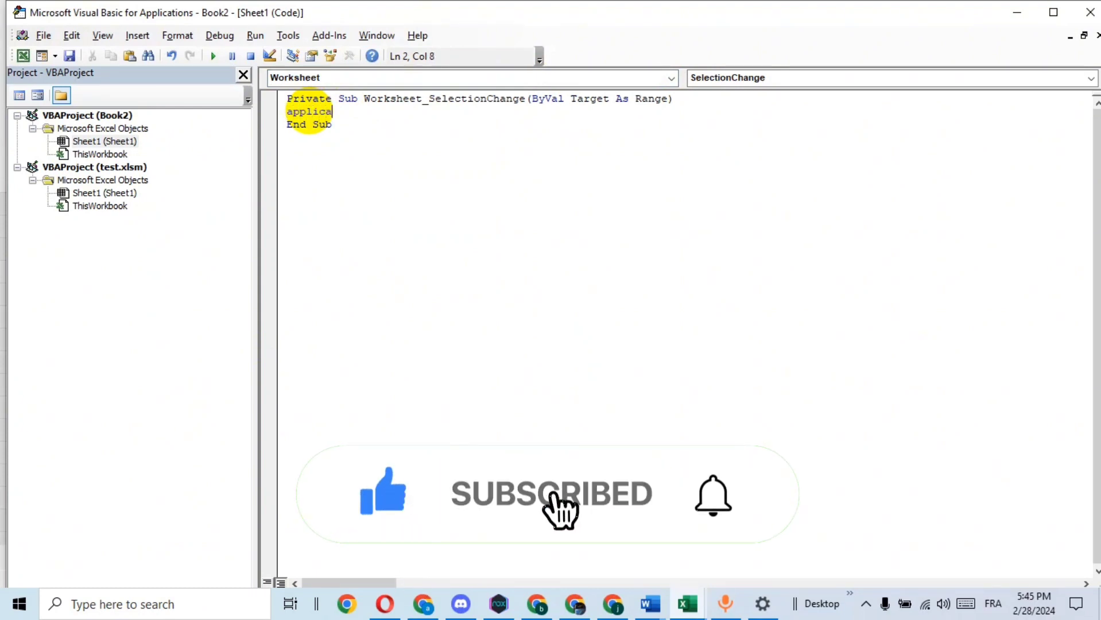
text(tion)
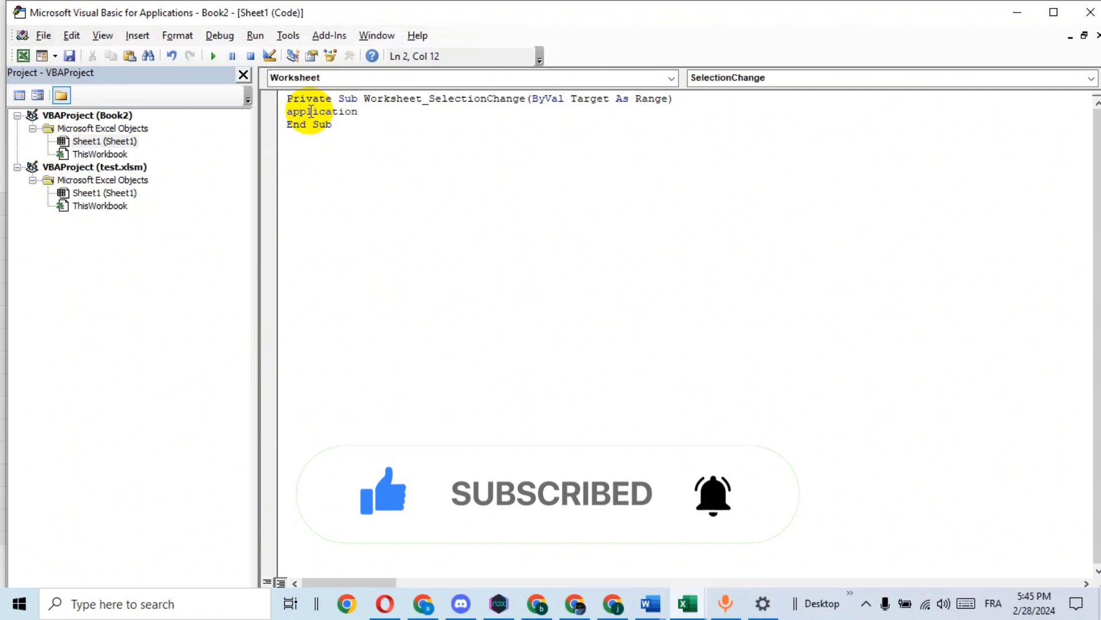
text(.ca)
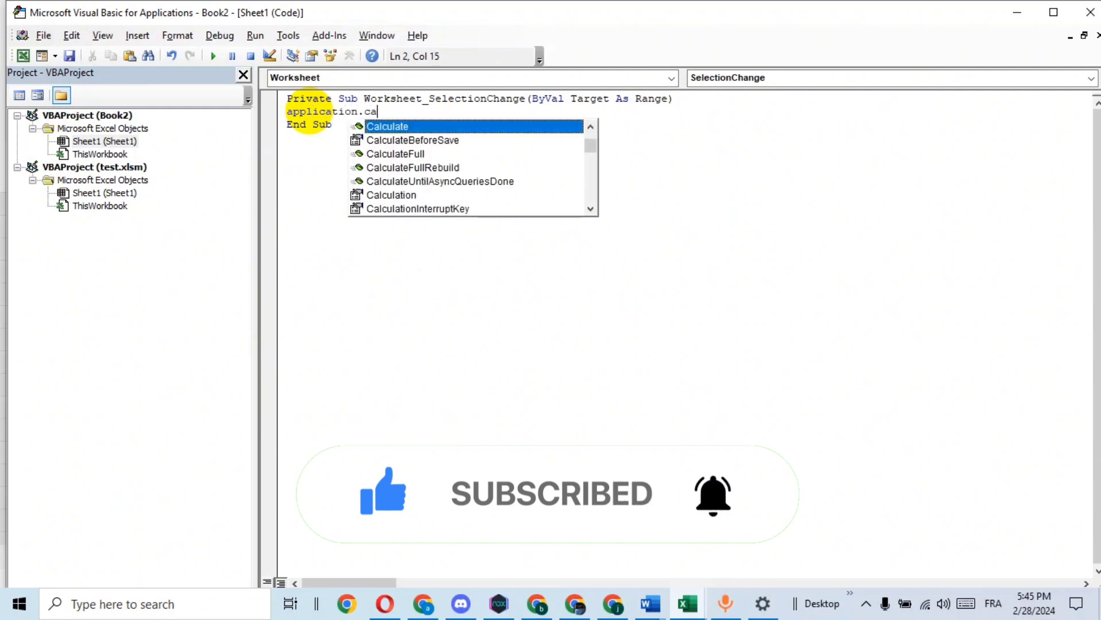
key(Tab)
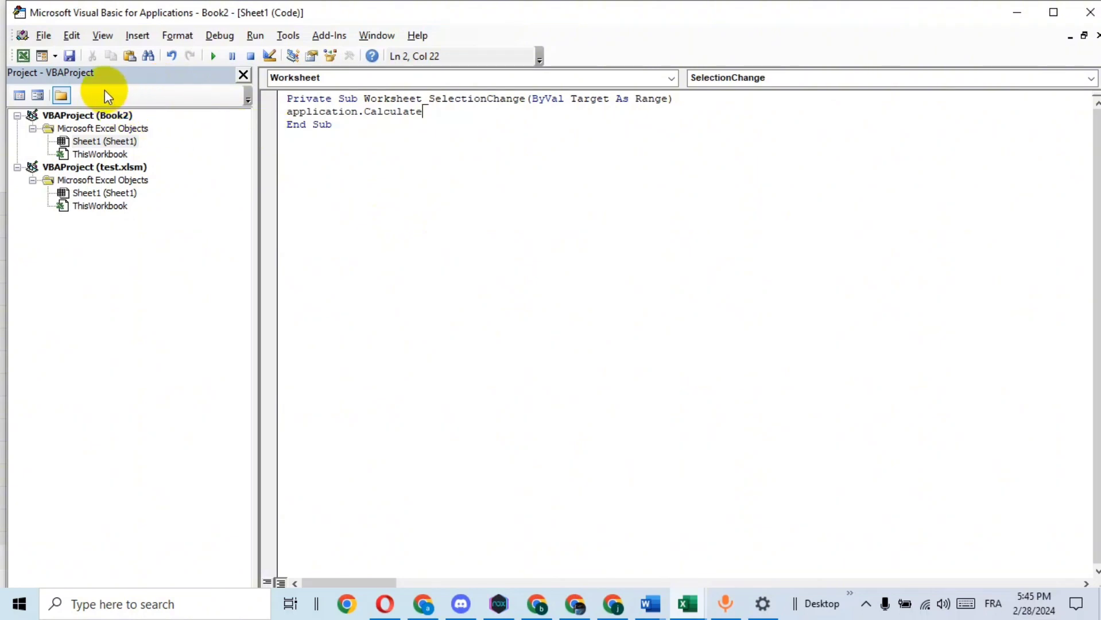
Save the workbook as an Excel Macro-Enabled Workbook named test1 in the Desktop\0\1 folder
click(68, 55)
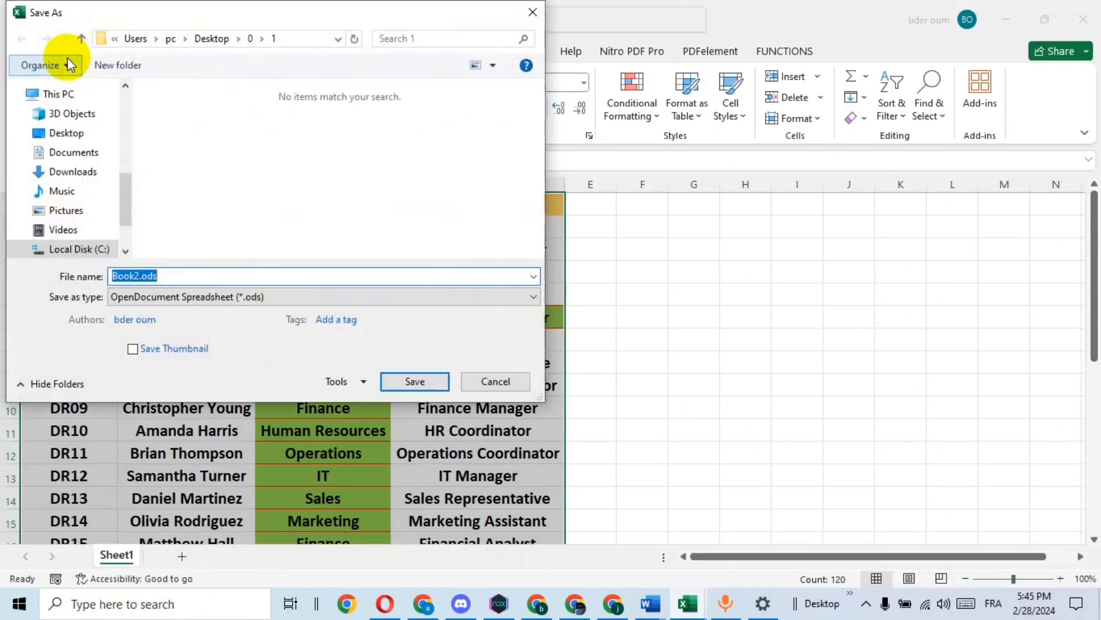
click(234, 295)
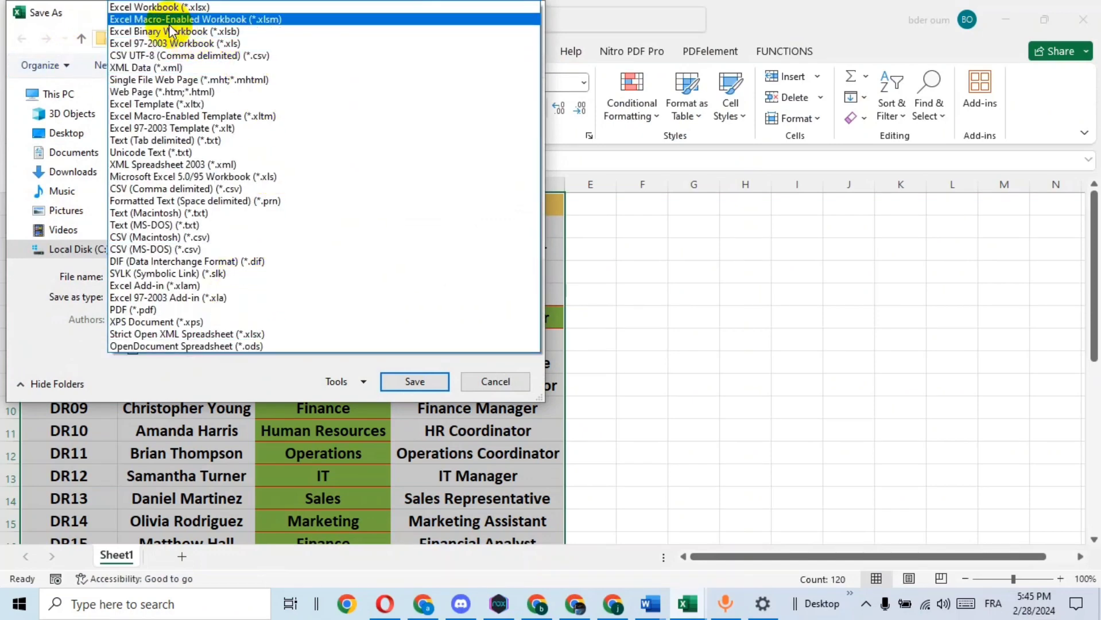
click(236, 19)
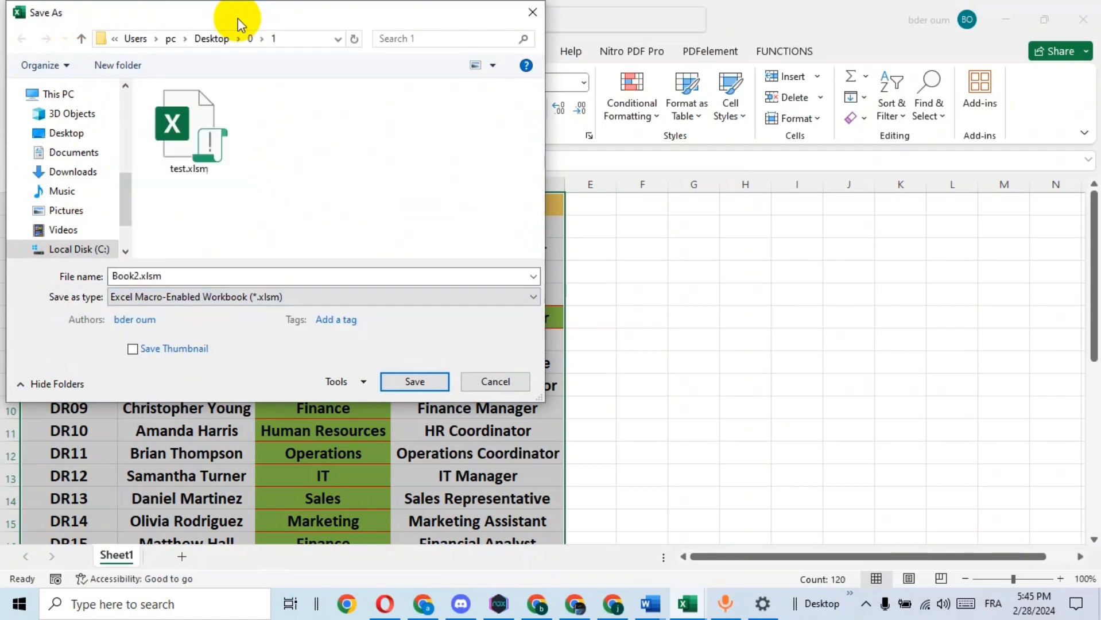
click(147, 276)
double_click(146, 276)
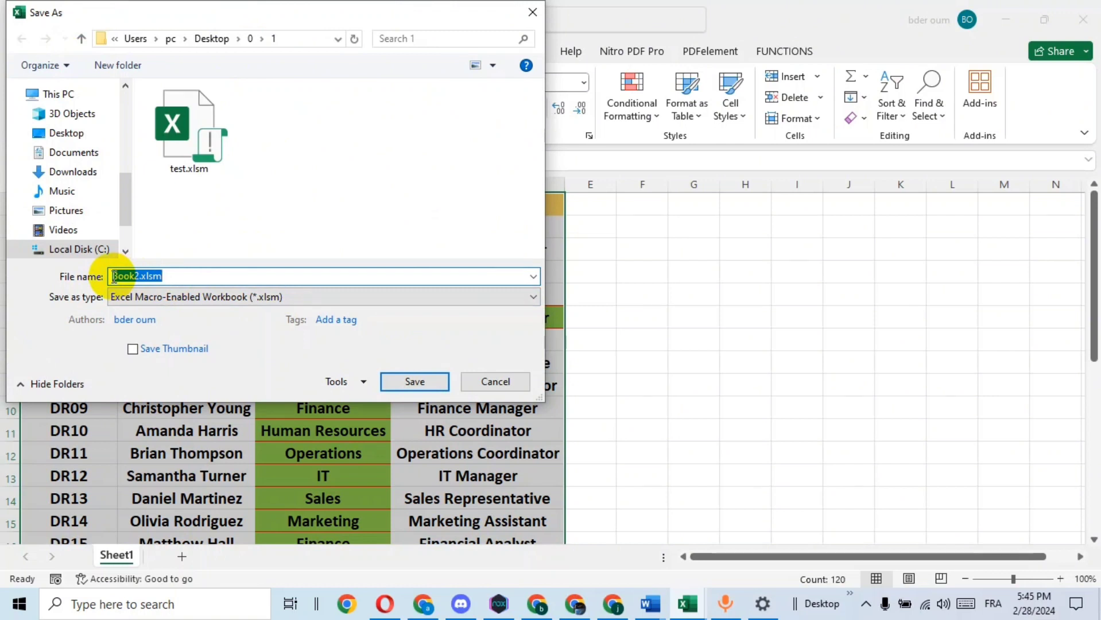
text(test)
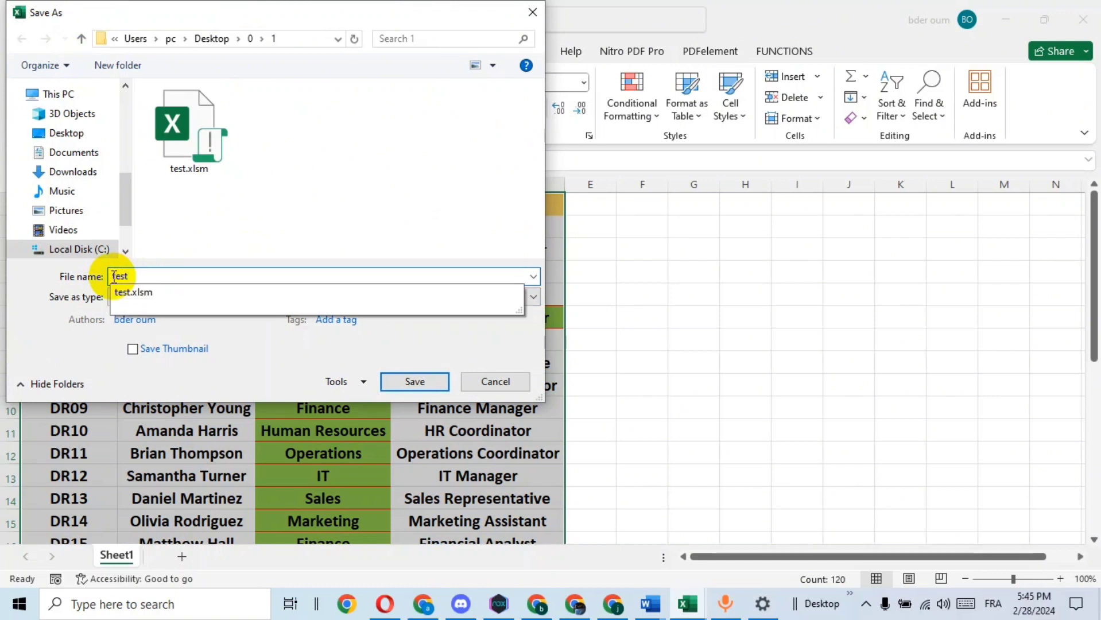
text(1)
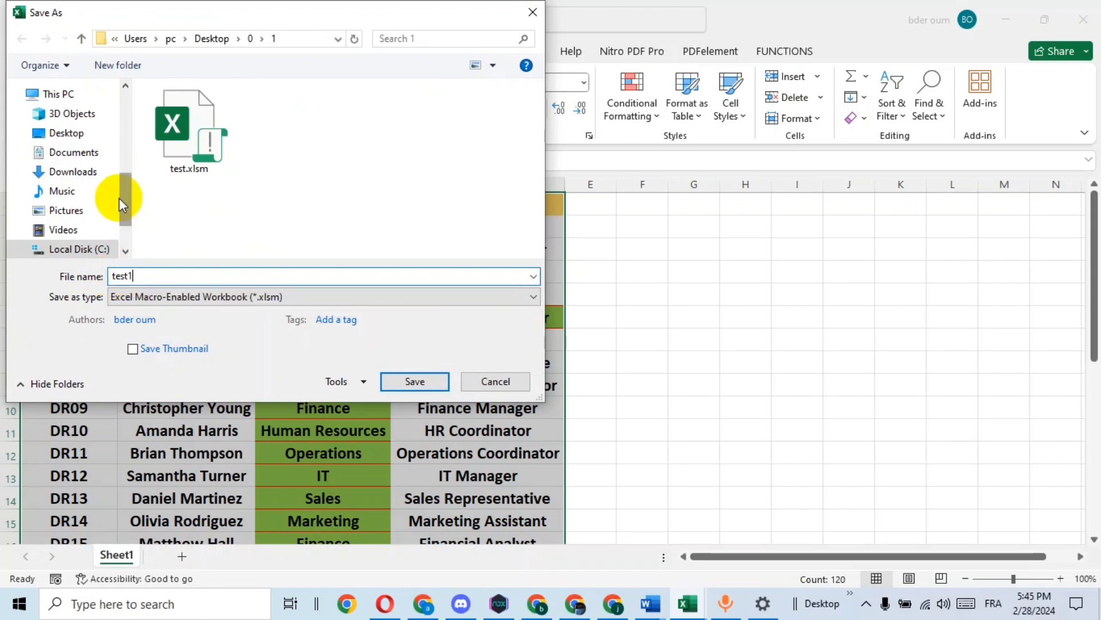
click(69, 133)
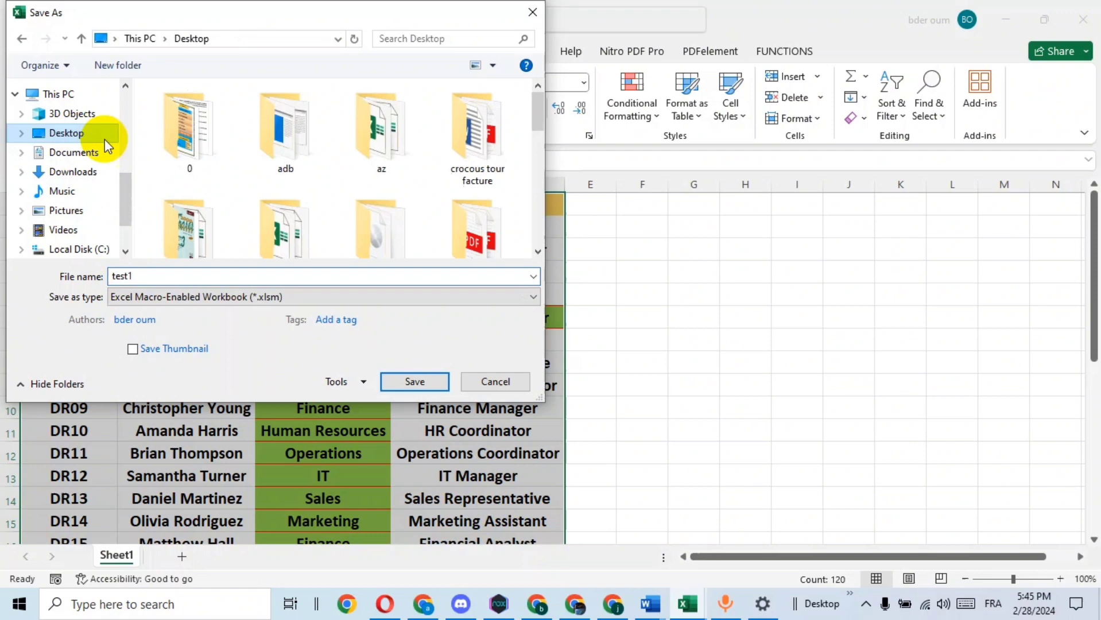
double_click(203, 131)
double_click(188, 114)
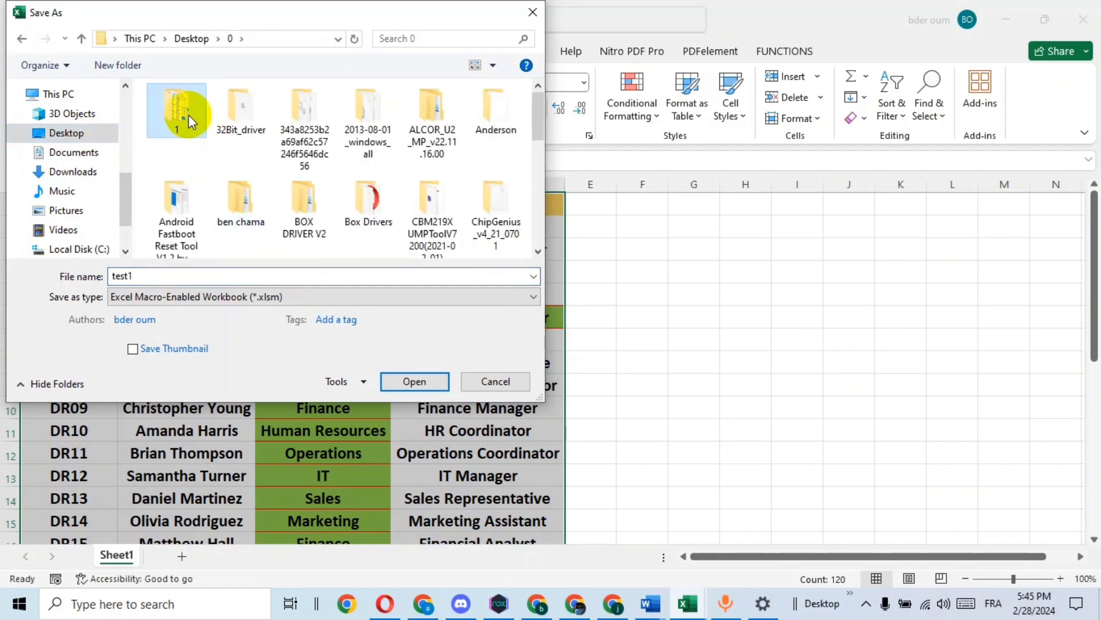
click(417, 381)
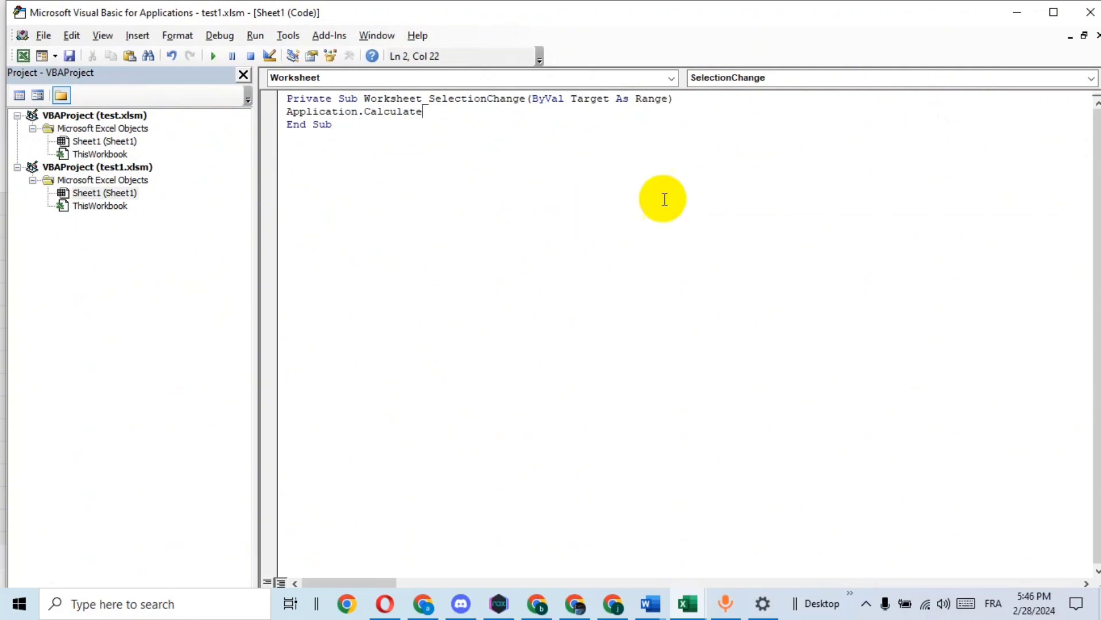
Return to the worksheet and select various table cells to check the active row and column highlighting
click(23, 56)
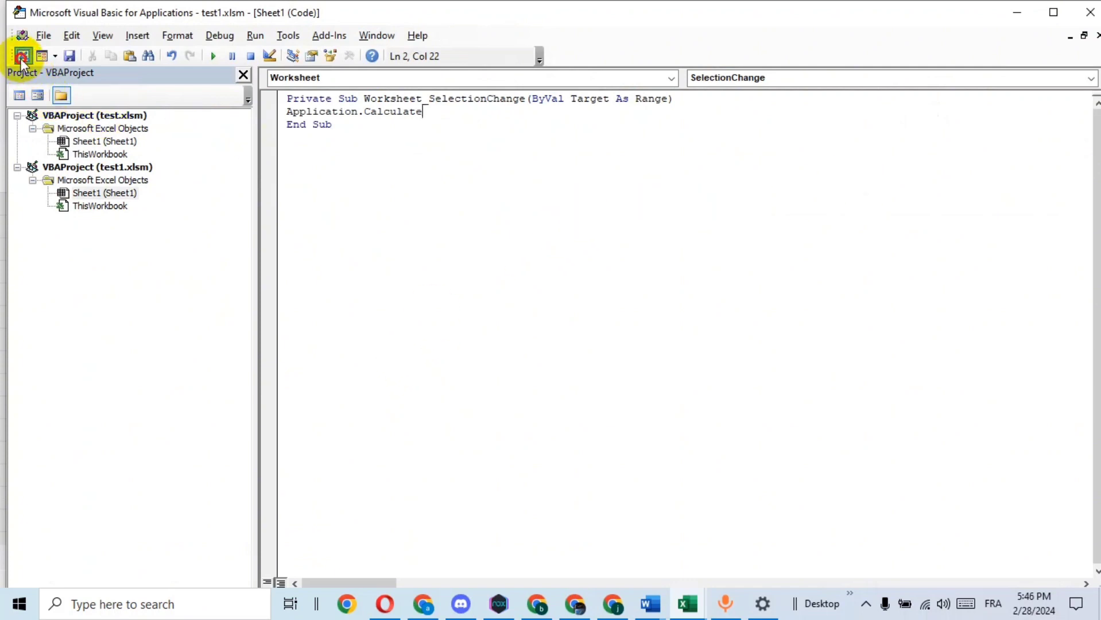
click(163, 271)
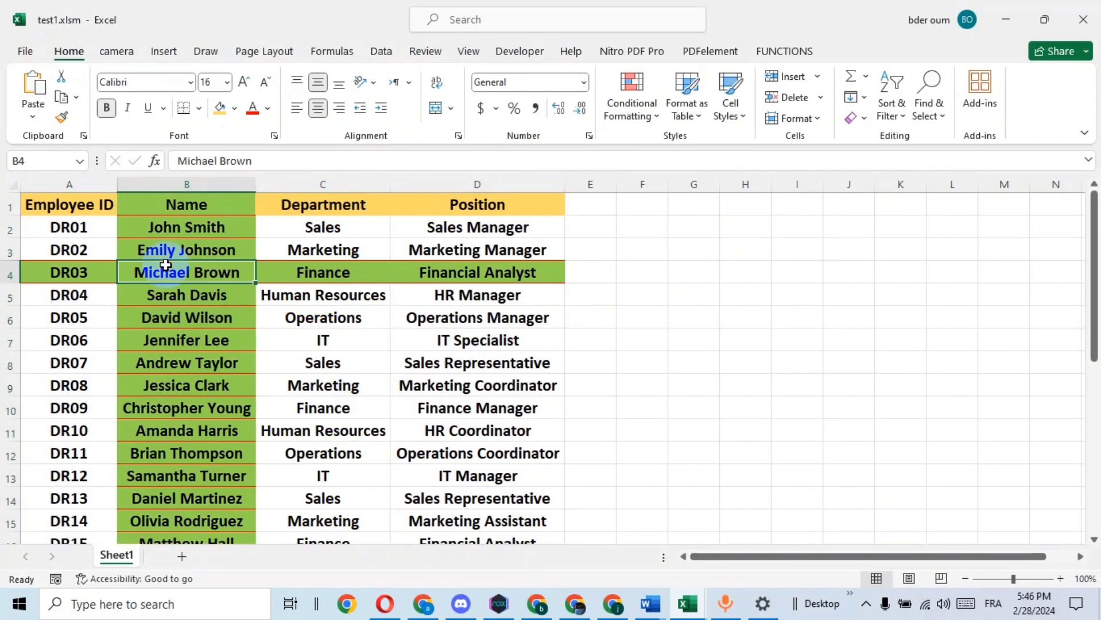
click(343, 360)
click(468, 319)
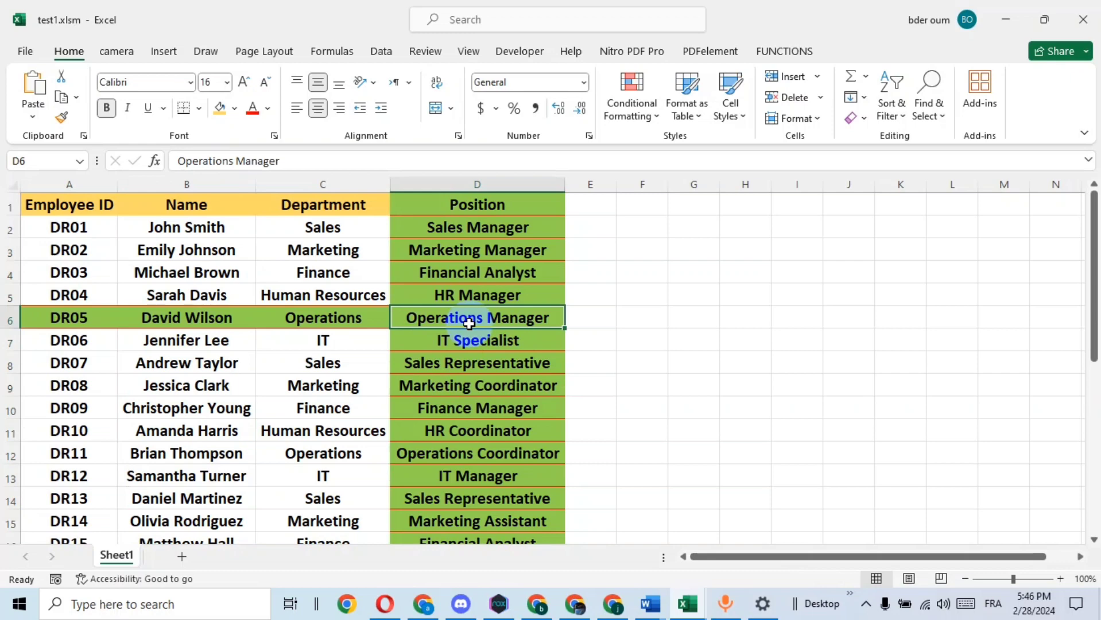
click(217, 361)
click(345, 475)
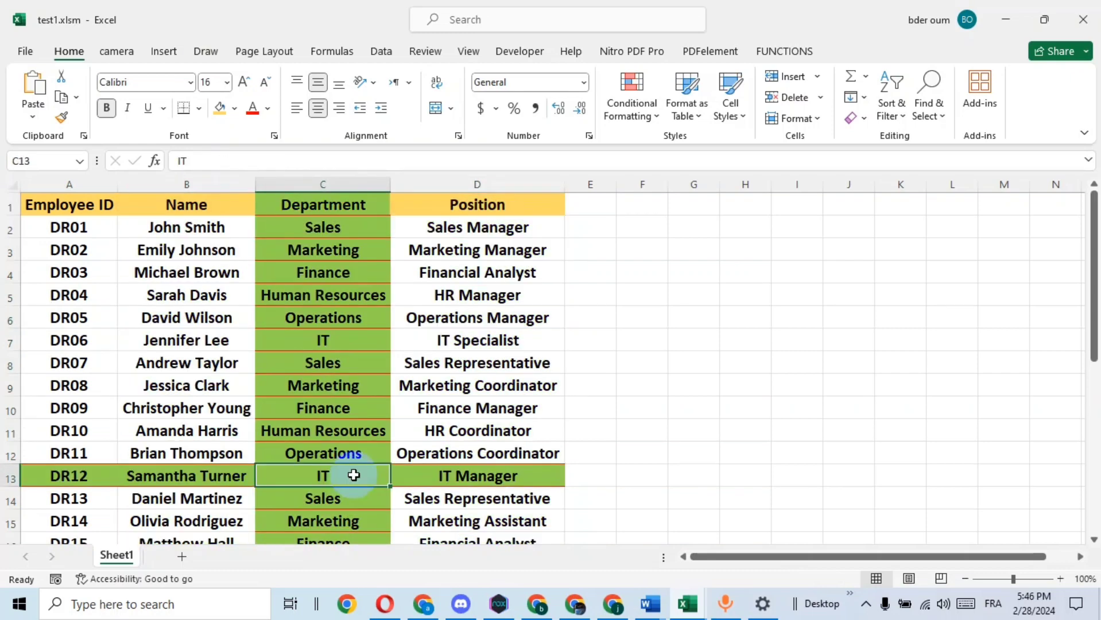
click(472, 294)
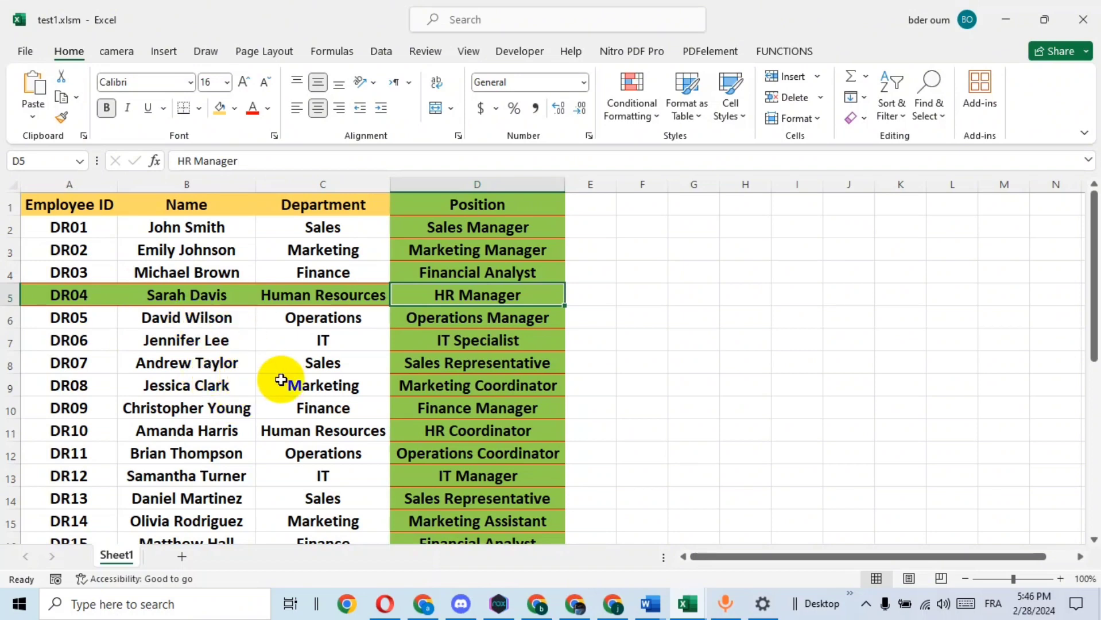
click(233, 365)
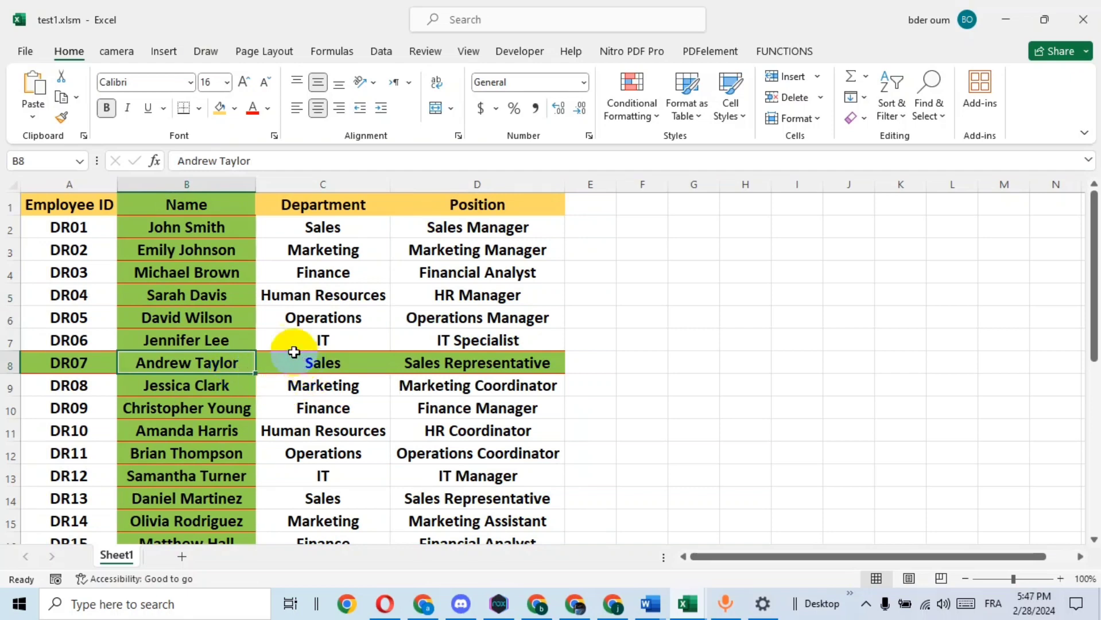
click(401, 451)
click(317, 251)
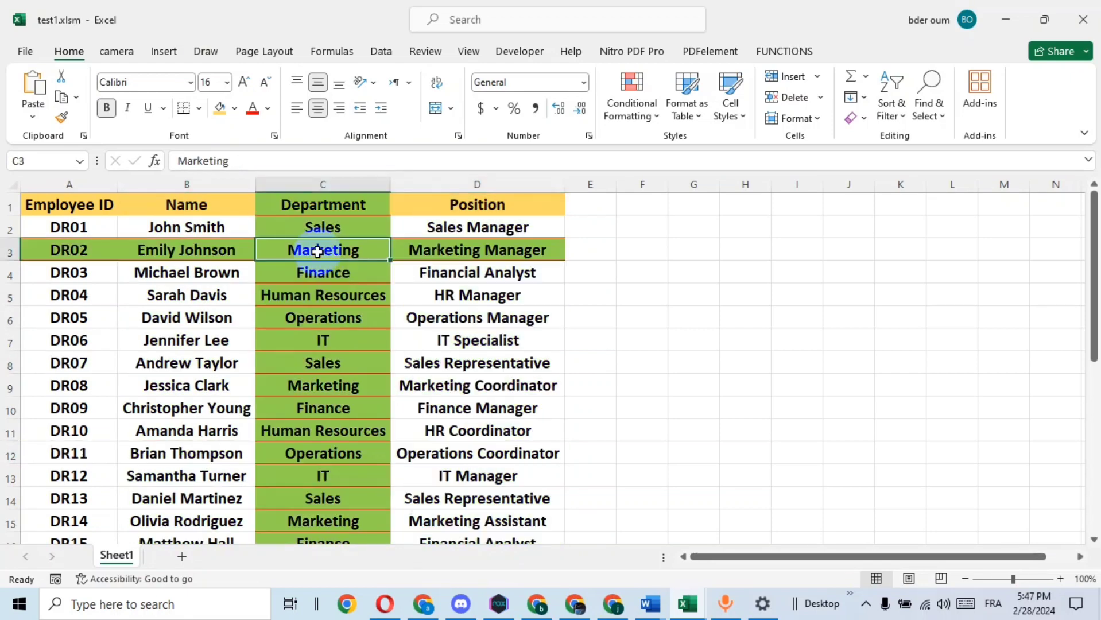
Select more cells across the Name, Department and Position columns to keep testing the highlight
click(168, 313)
click(333, 481)
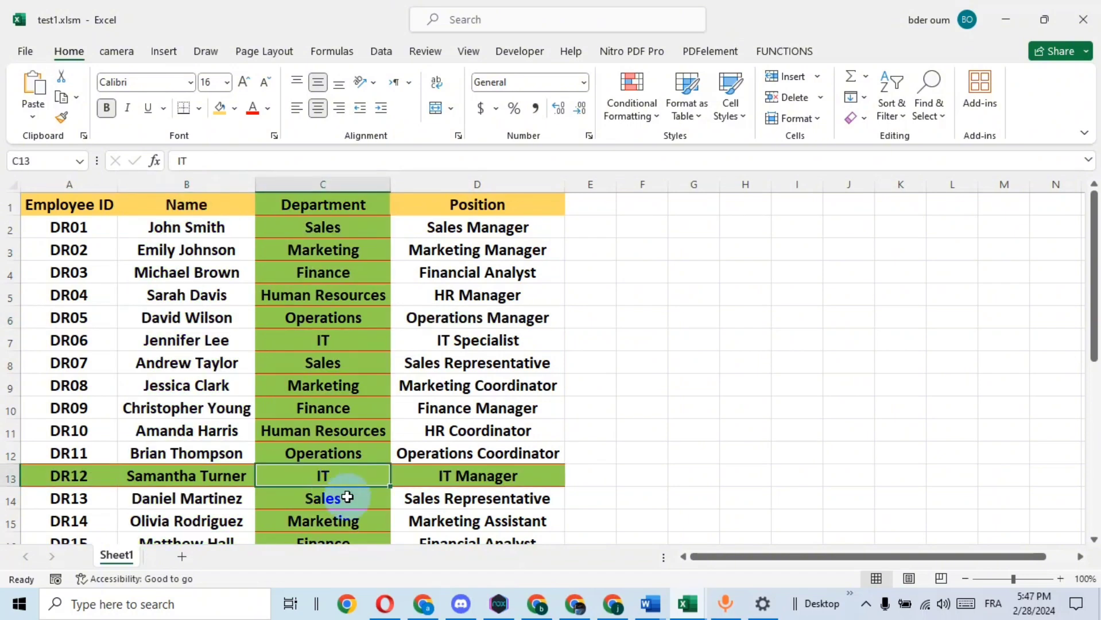
click(482, 519)
click(362, 314)
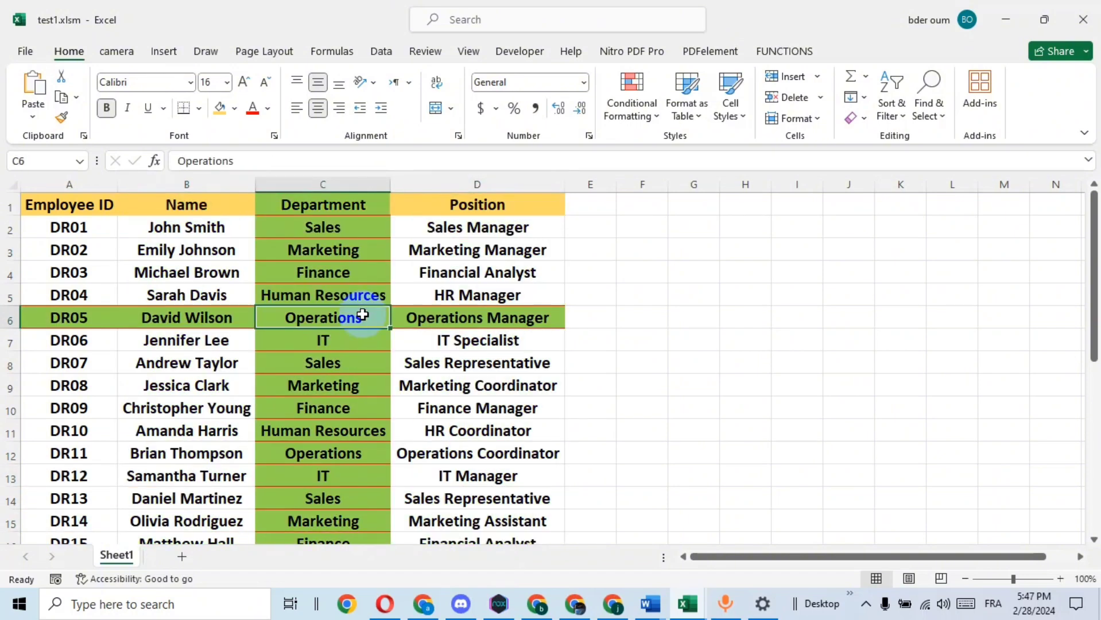
click(221, 287)
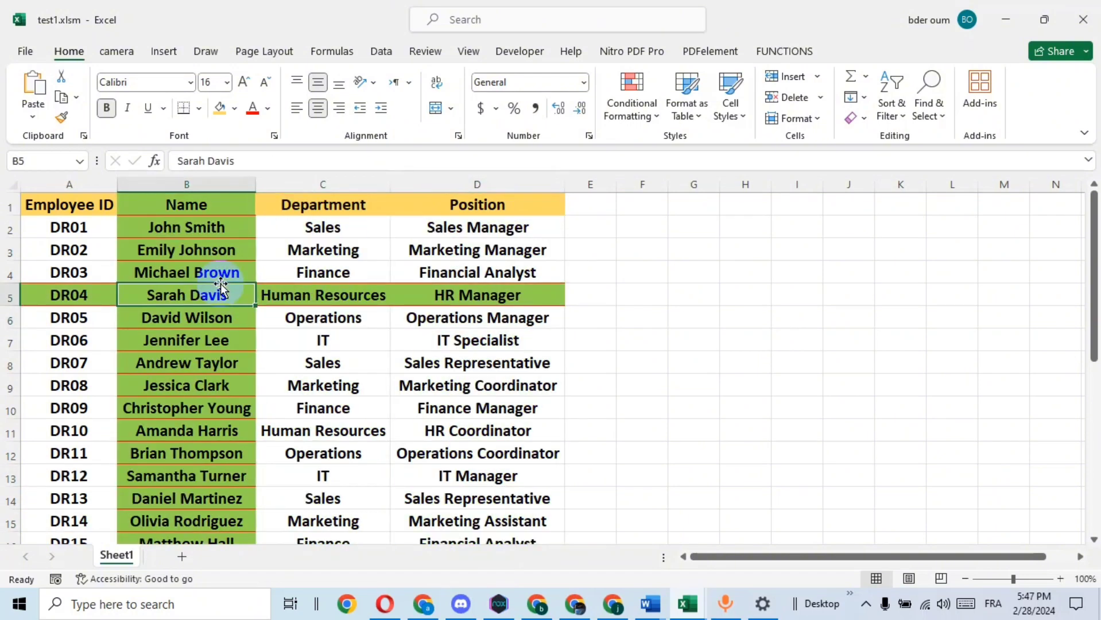
click(302, 348)
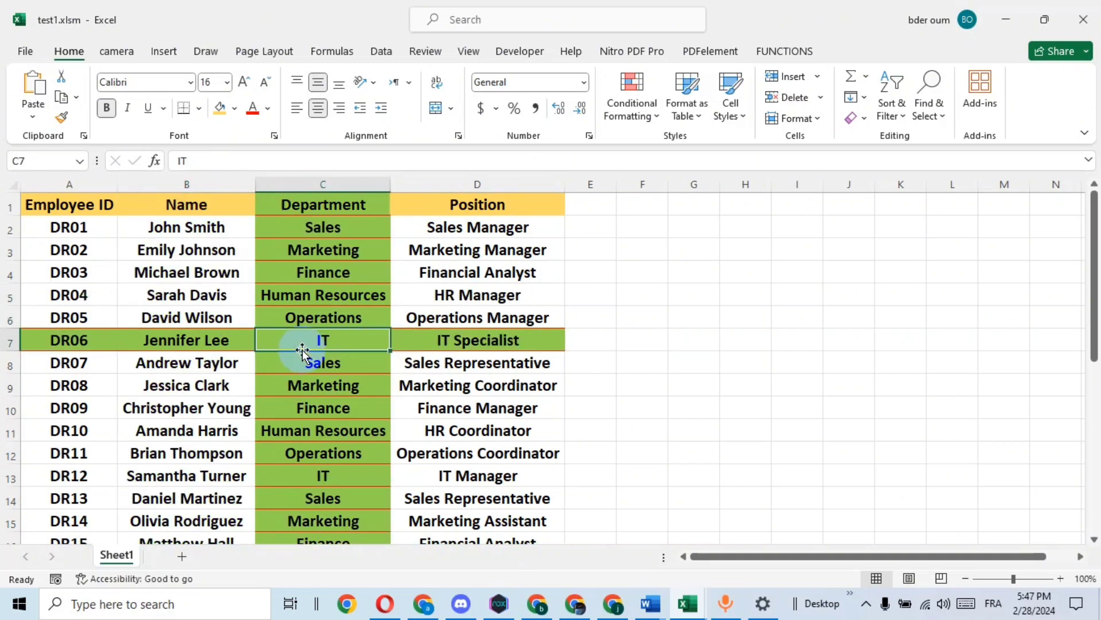
click(454, 272)
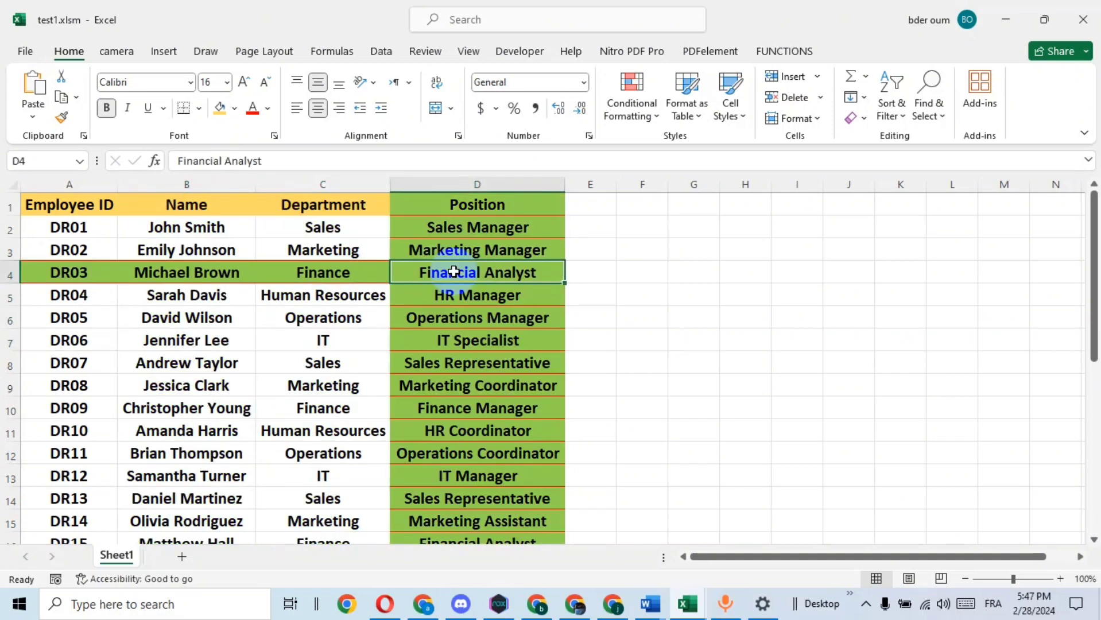
click(187, 243)
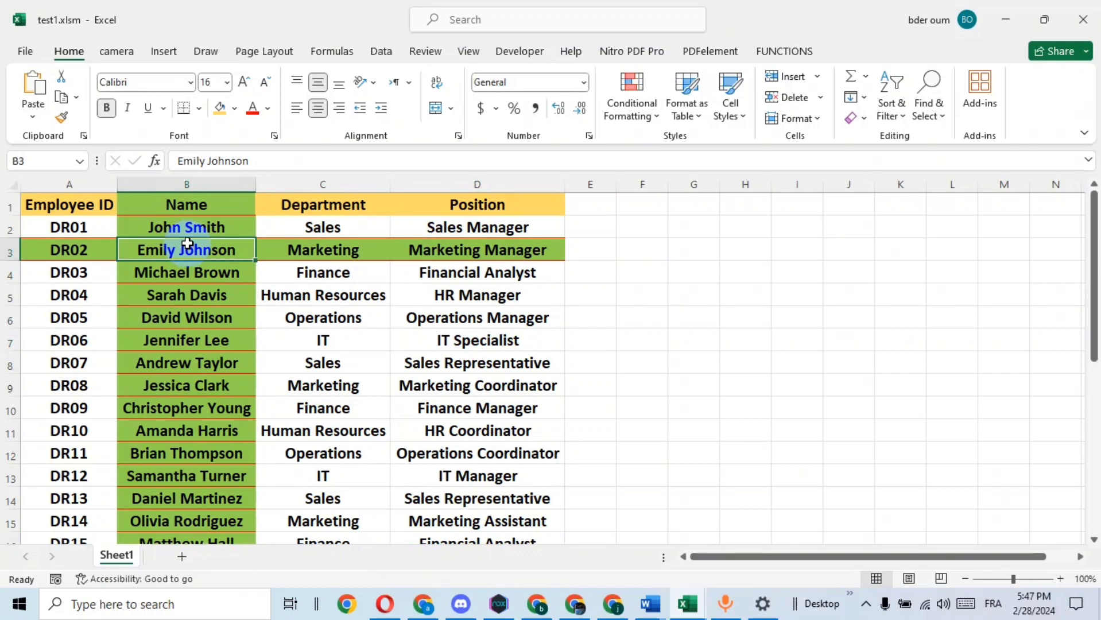
click(332, 498)
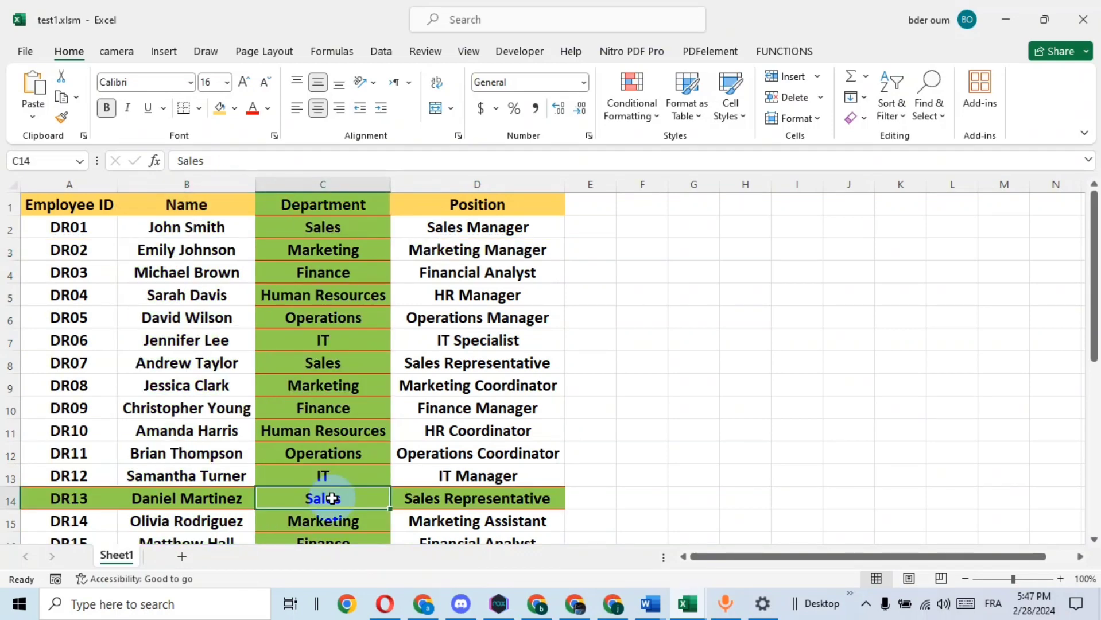